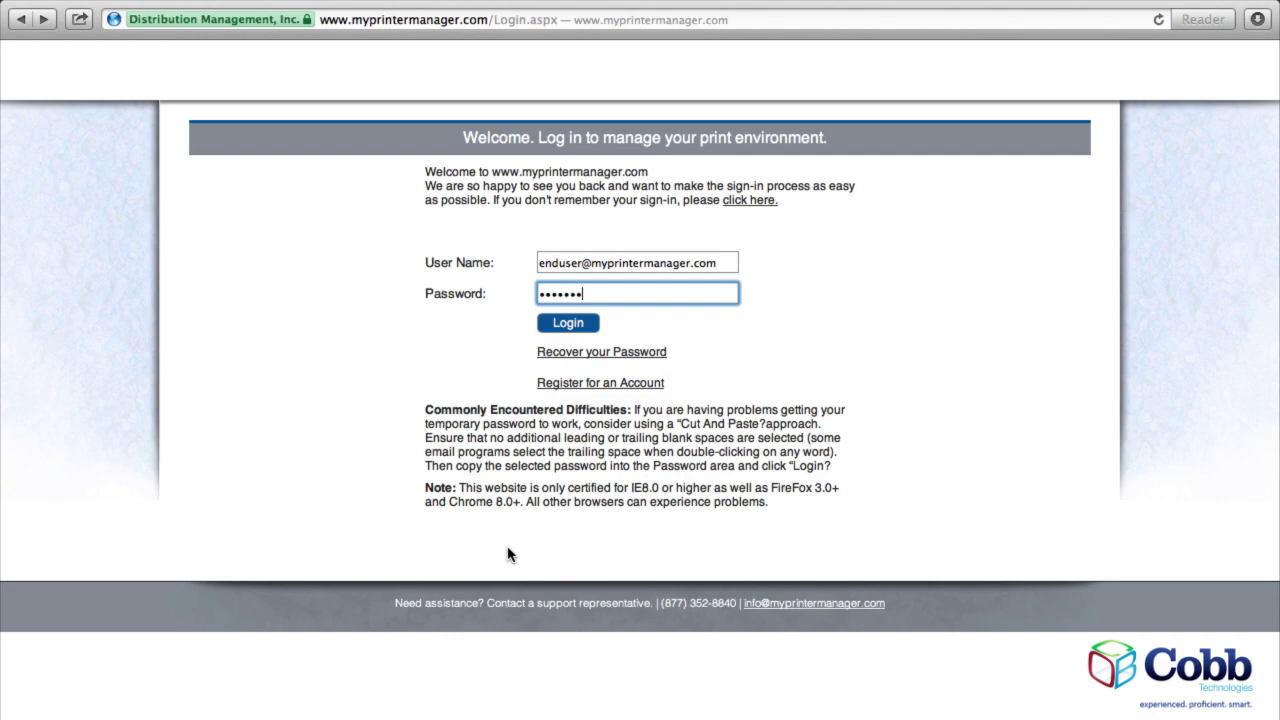
Log in to the portal with the end-user account credentials.
click(568, 322)
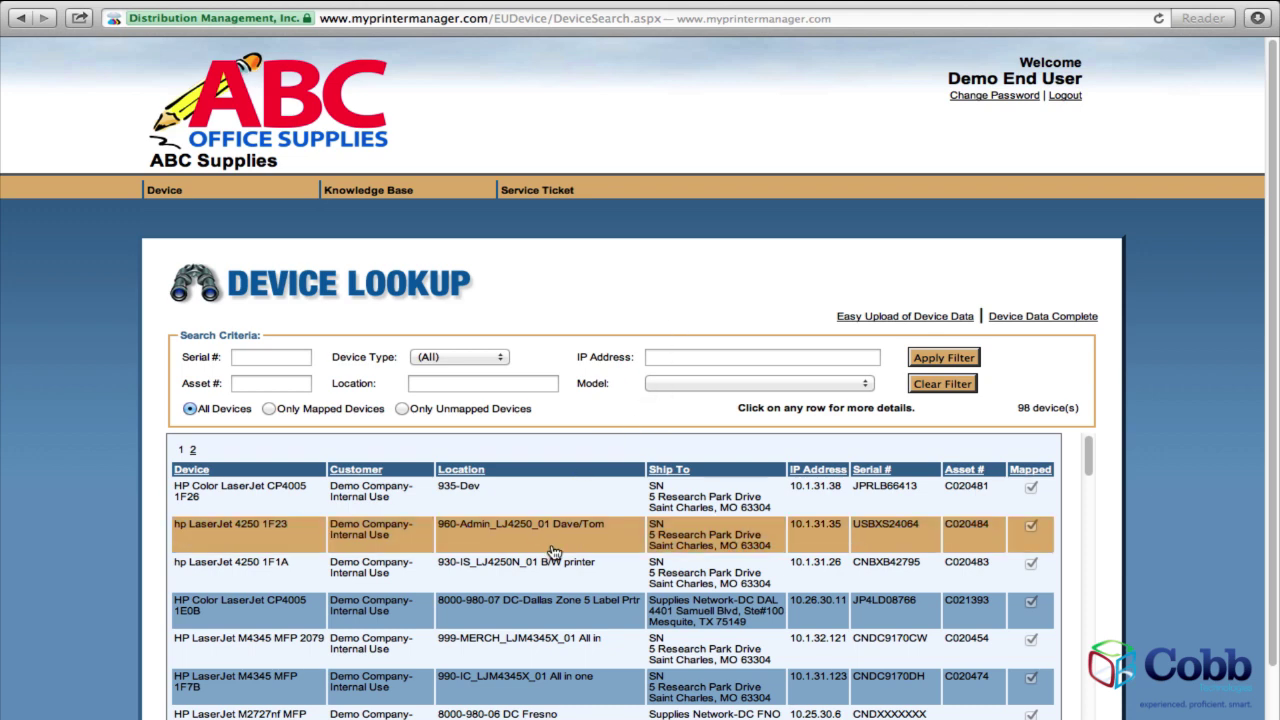
Filter devices by location 'west' and open the HP Color LaserJet CP3525 details.
scroll(560, 545, down, 3)
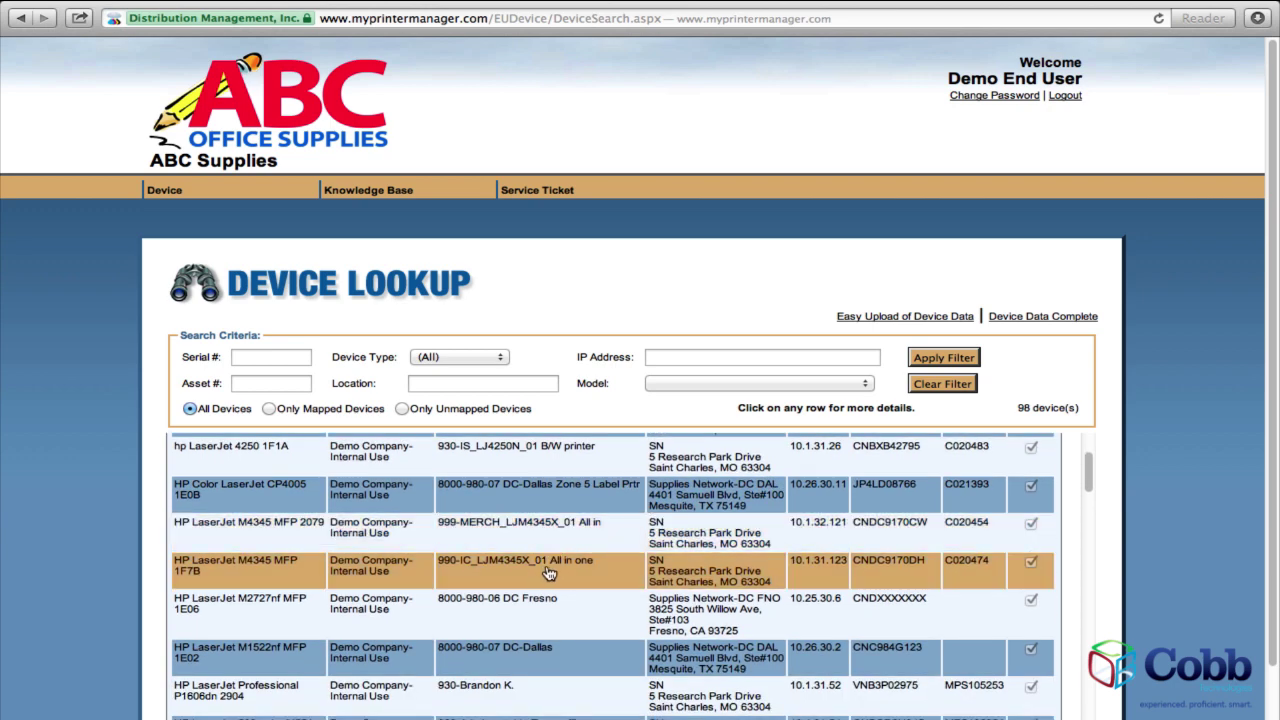
click(283, 362)
click(282, 382)
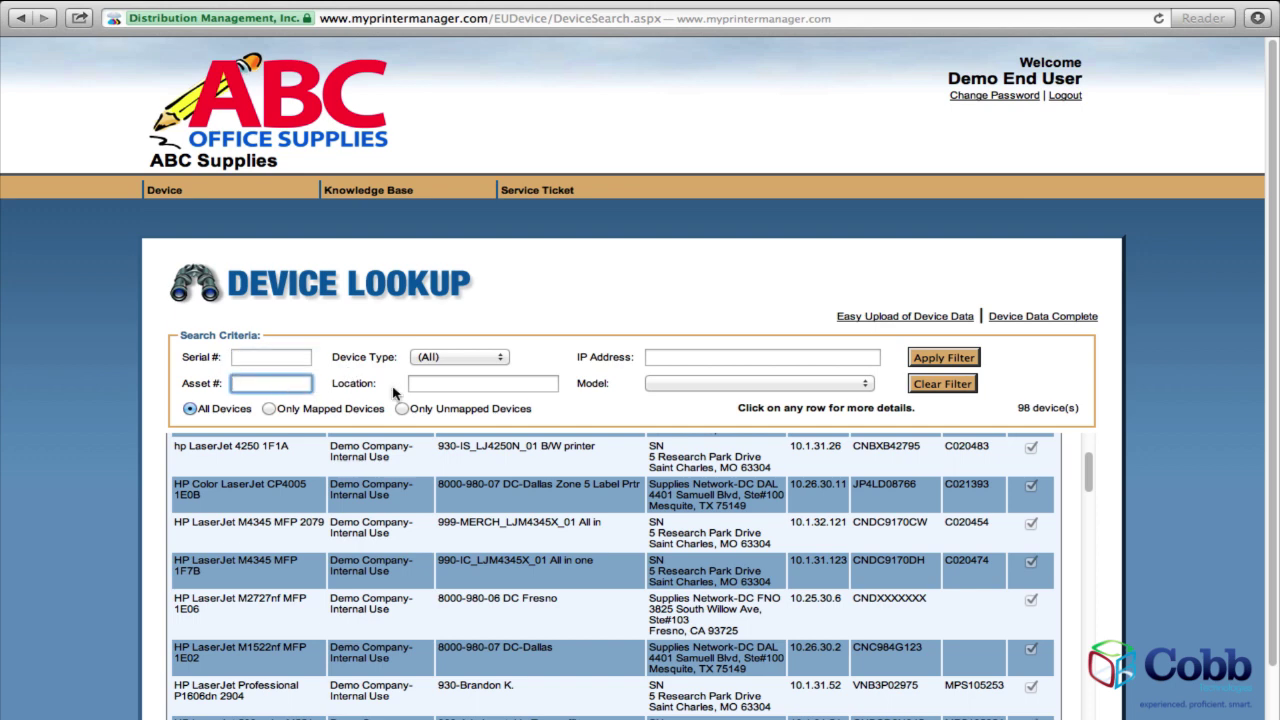
click(424, 387)
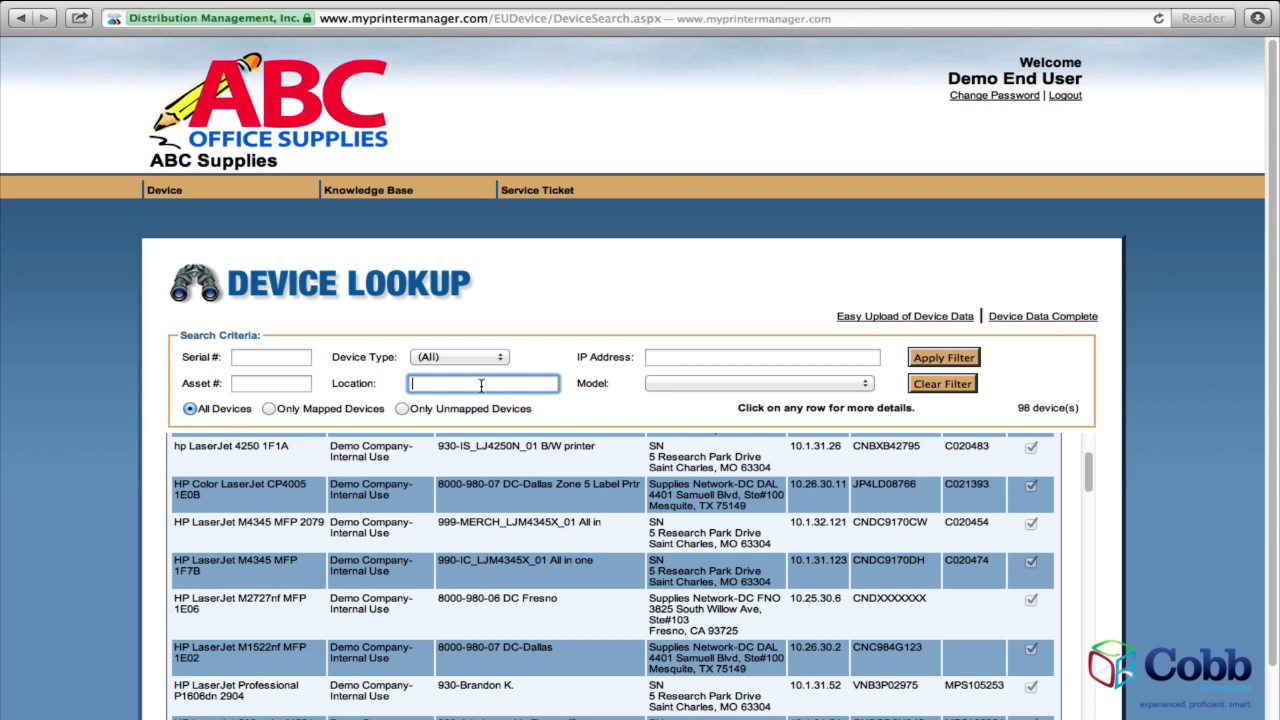
text(west)
click(942, 358)
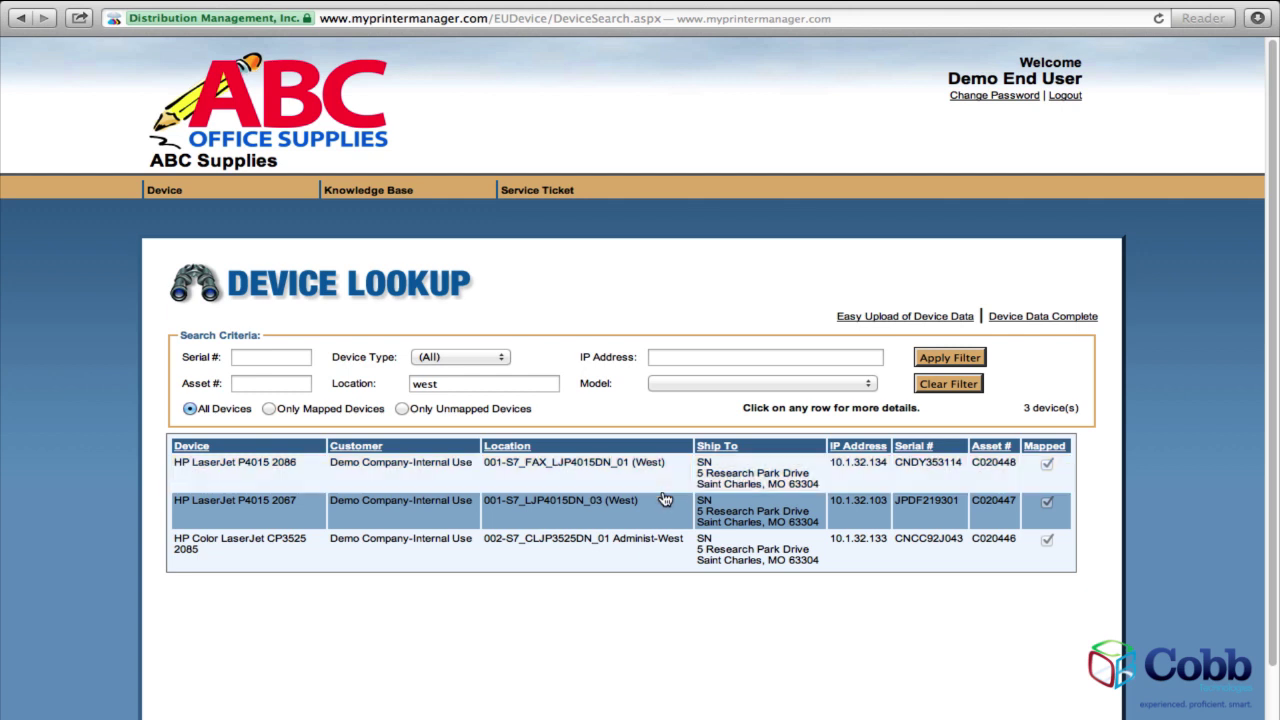
click(630, 549)
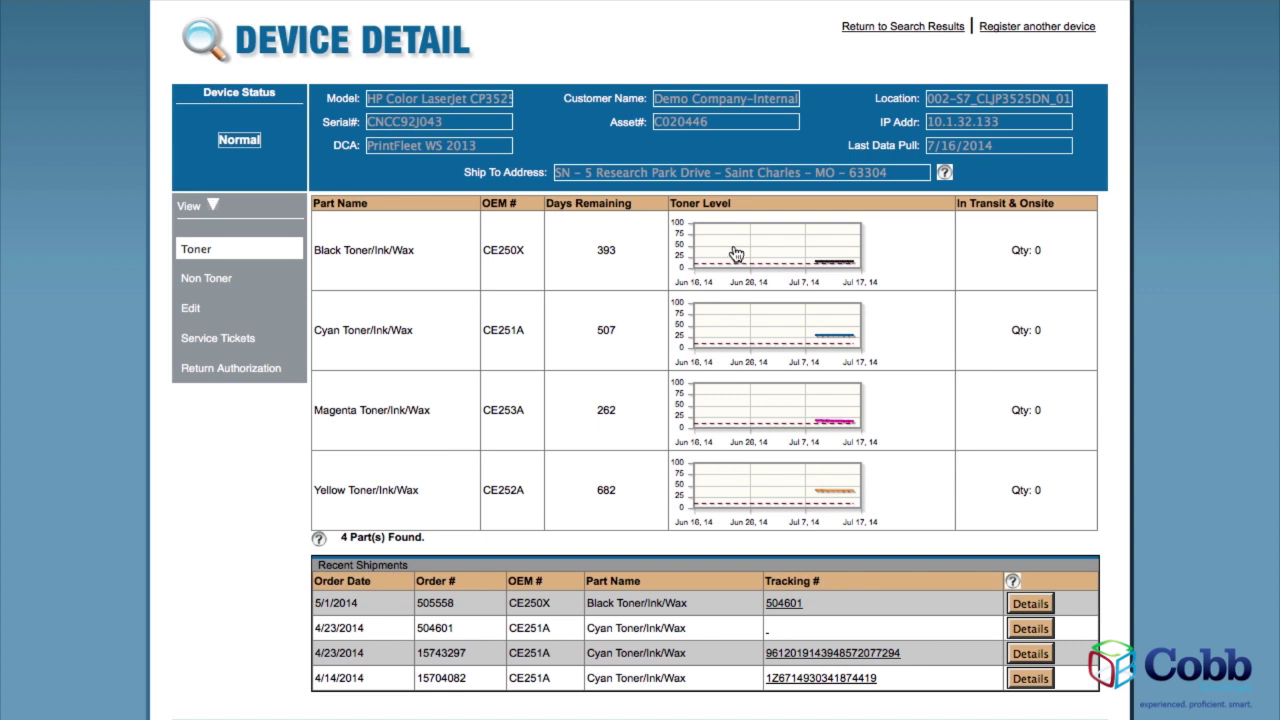
click(735, 253)
click(744, 320)
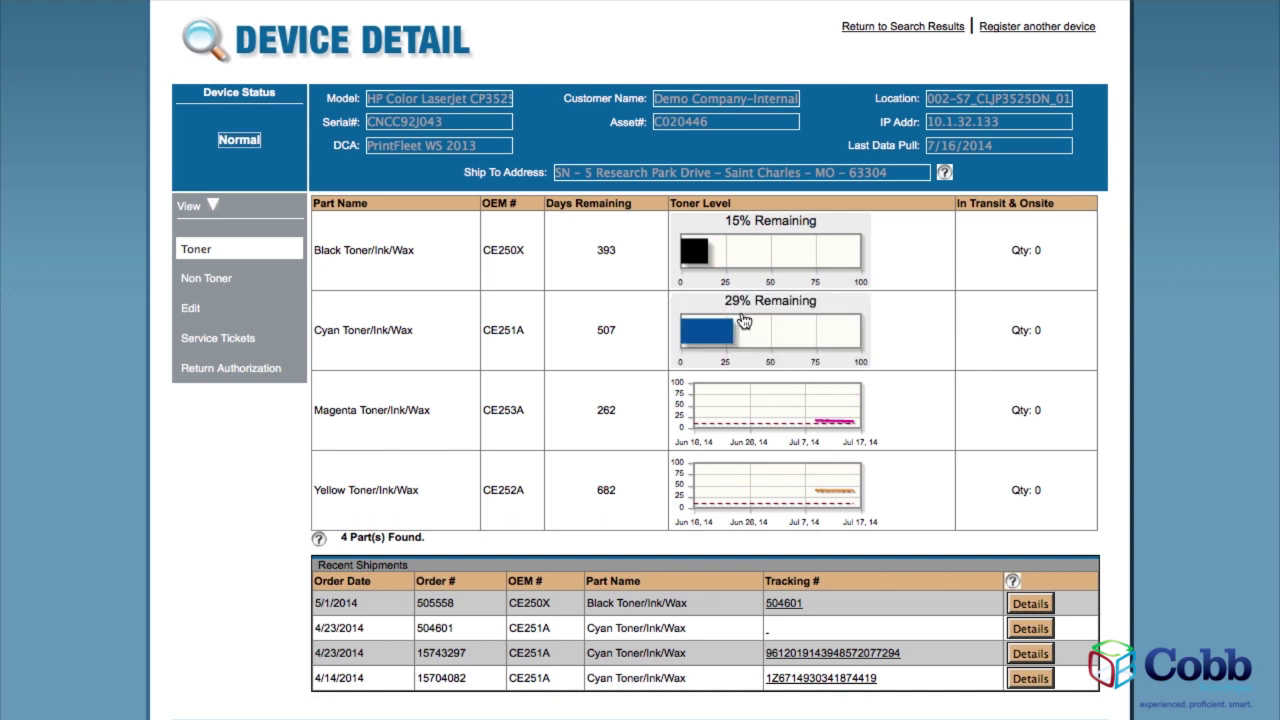
click(757, 412)
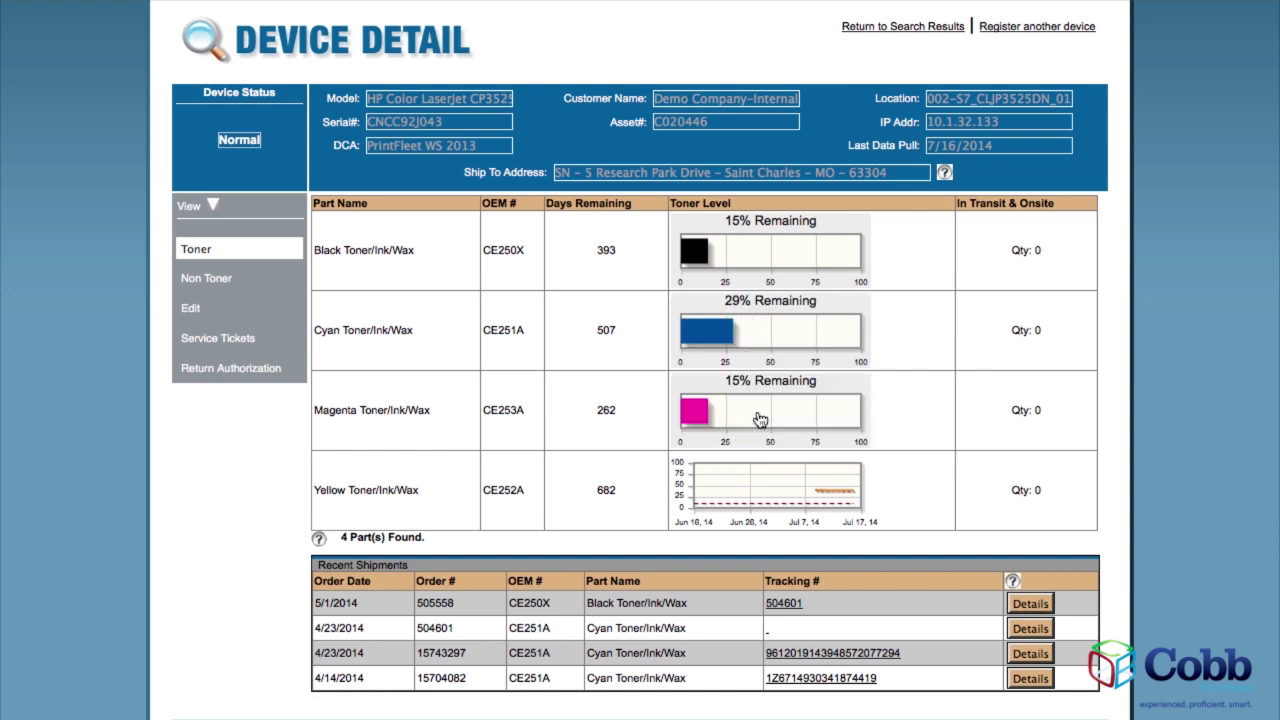
click(759, 472)
click(759, 472)
click(765, 414)
click(771, 348)
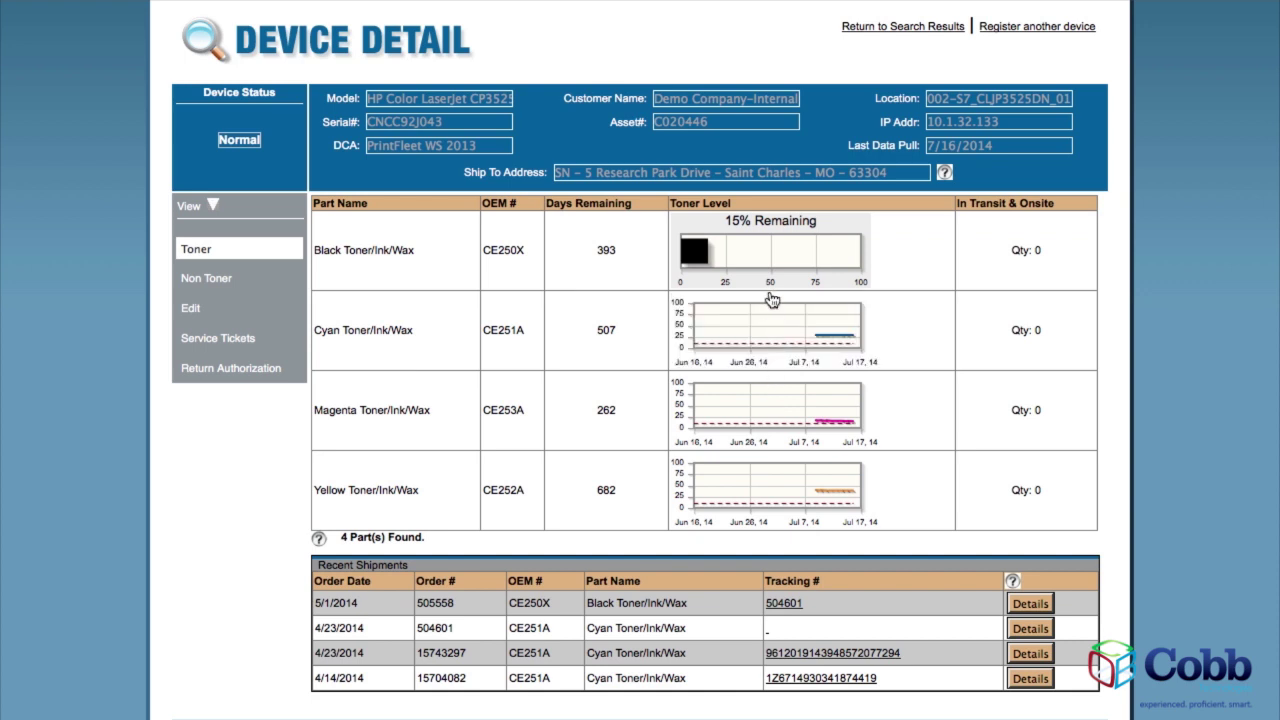
click(768, 272)
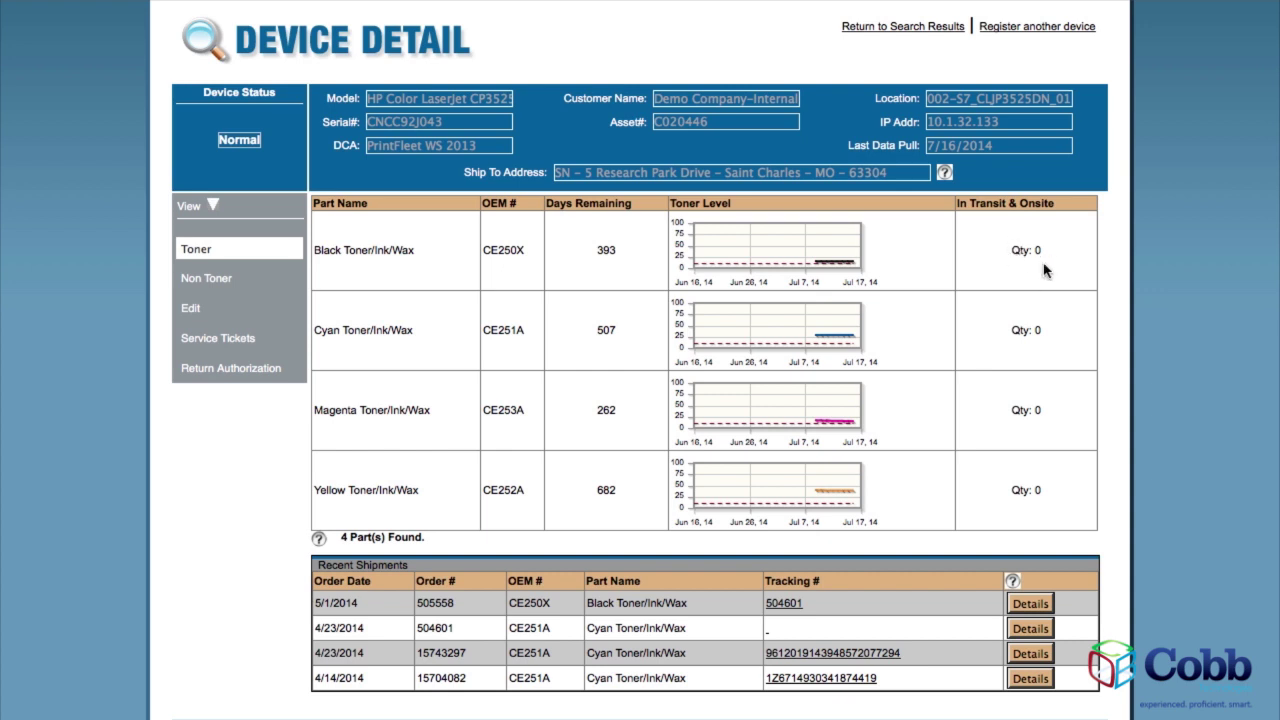
mouse_move(946, 175)
mouse_move(320, 540)
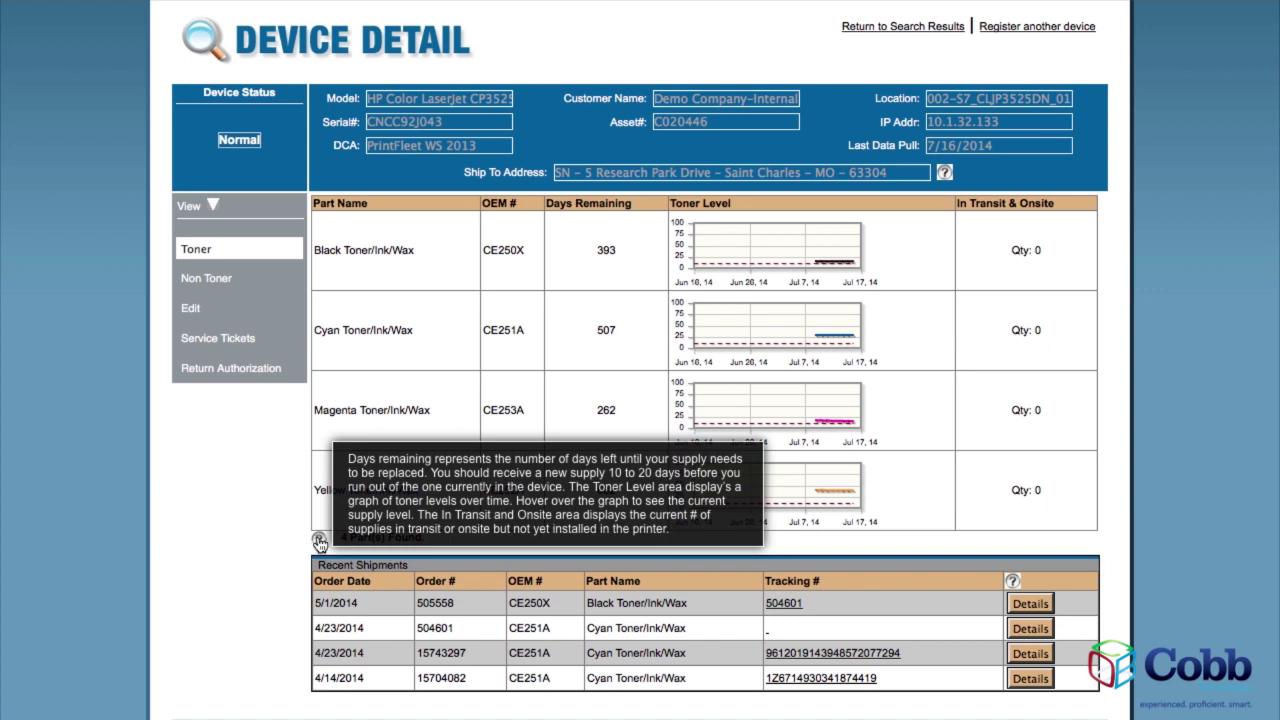
click(320, 541)
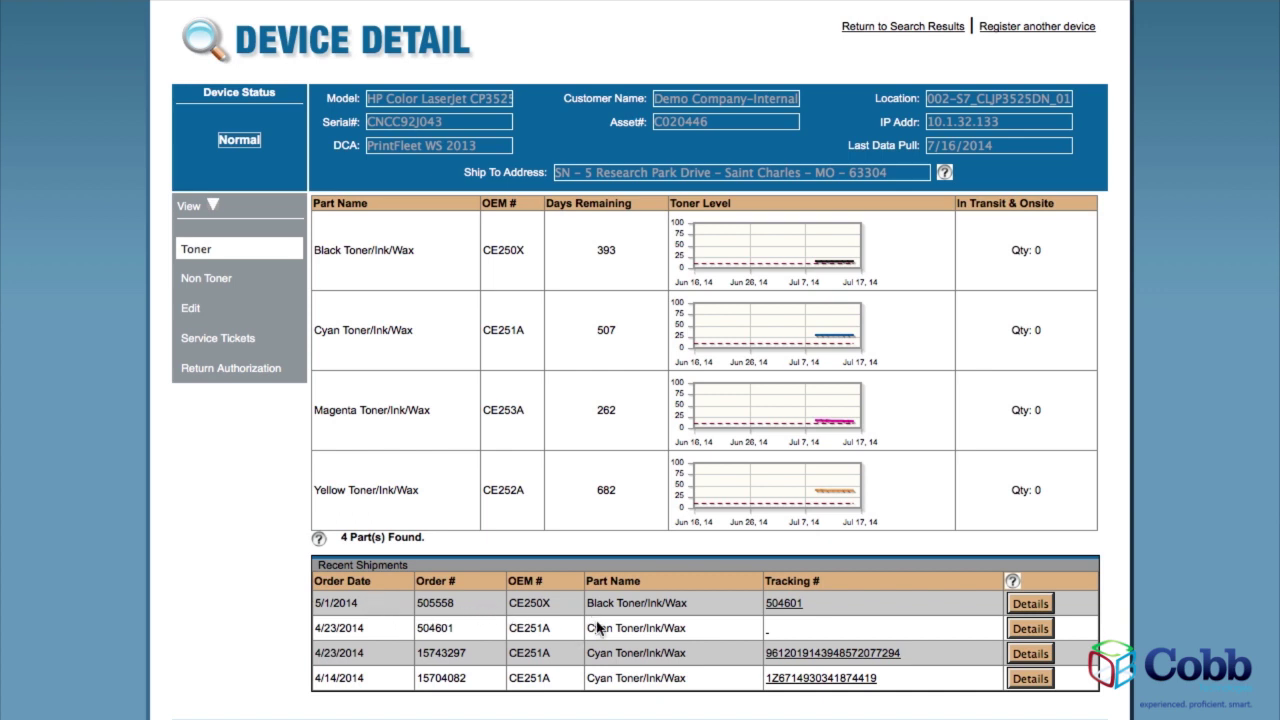
Track the 4/23/2014 cyan toner shipment and view the pick ticket for order 15743297.
click(800, 655)
click(1025, 658)
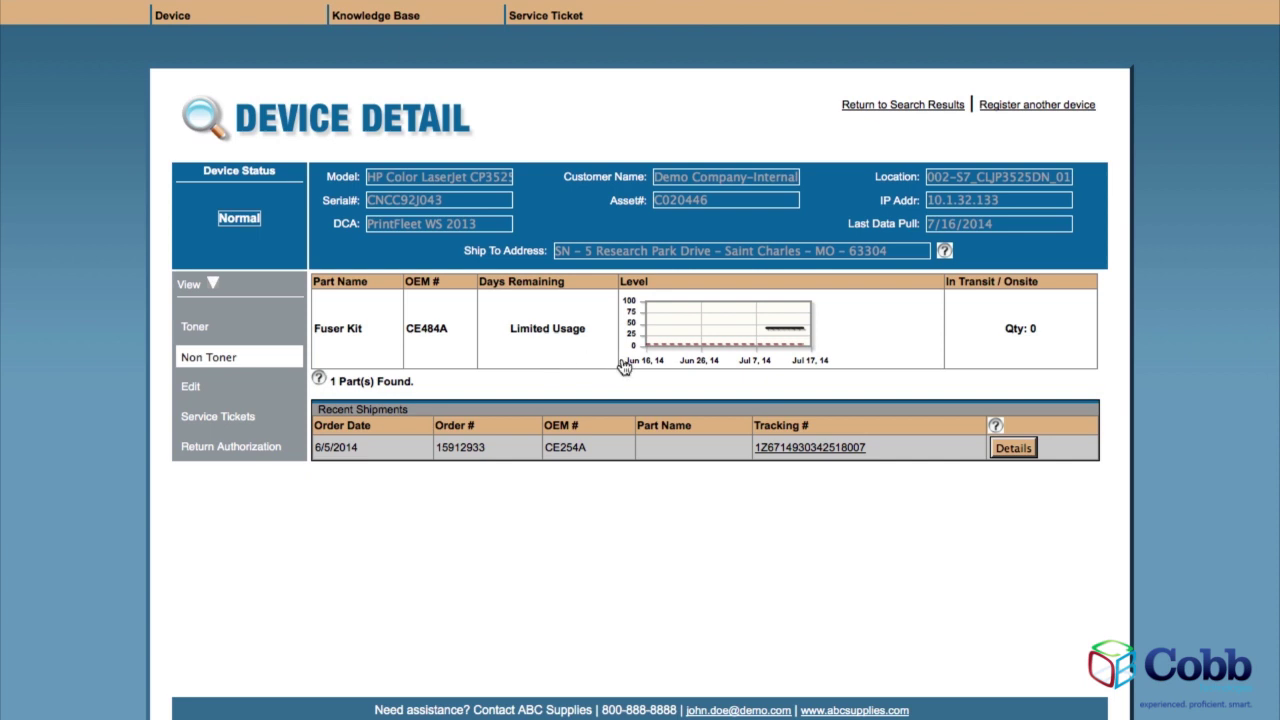
click(698, 325)
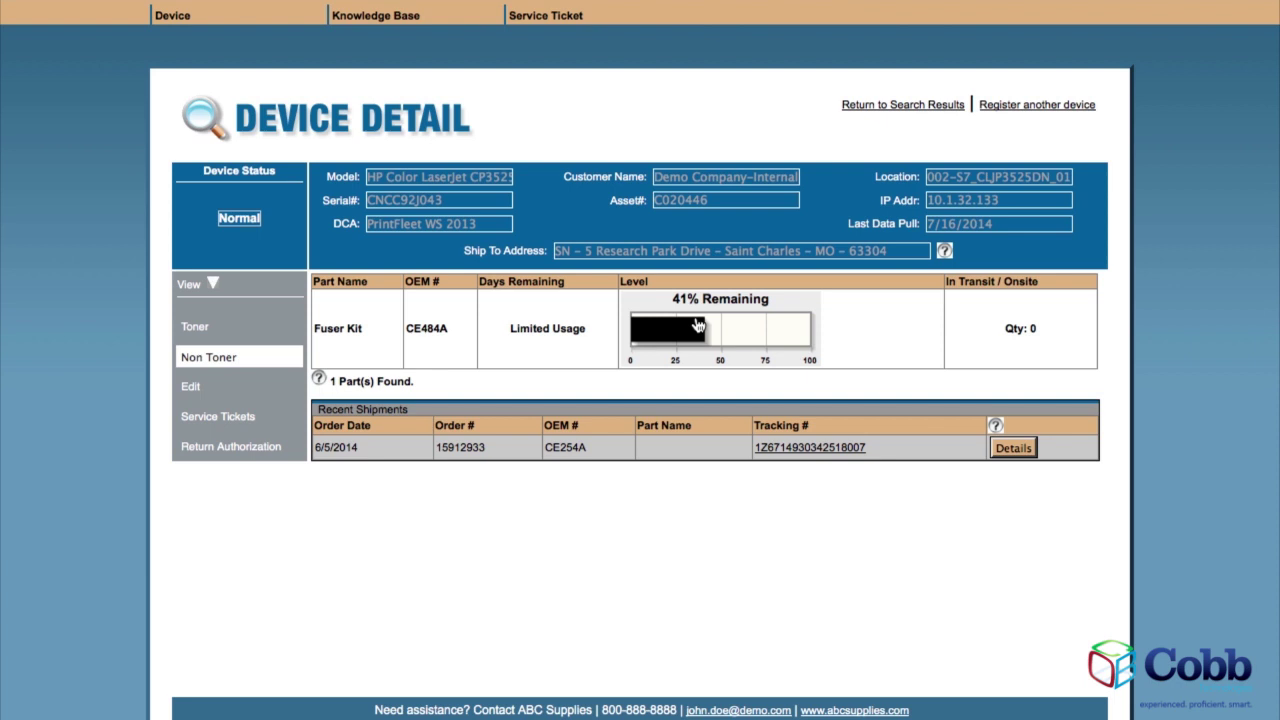
click(698, 325)
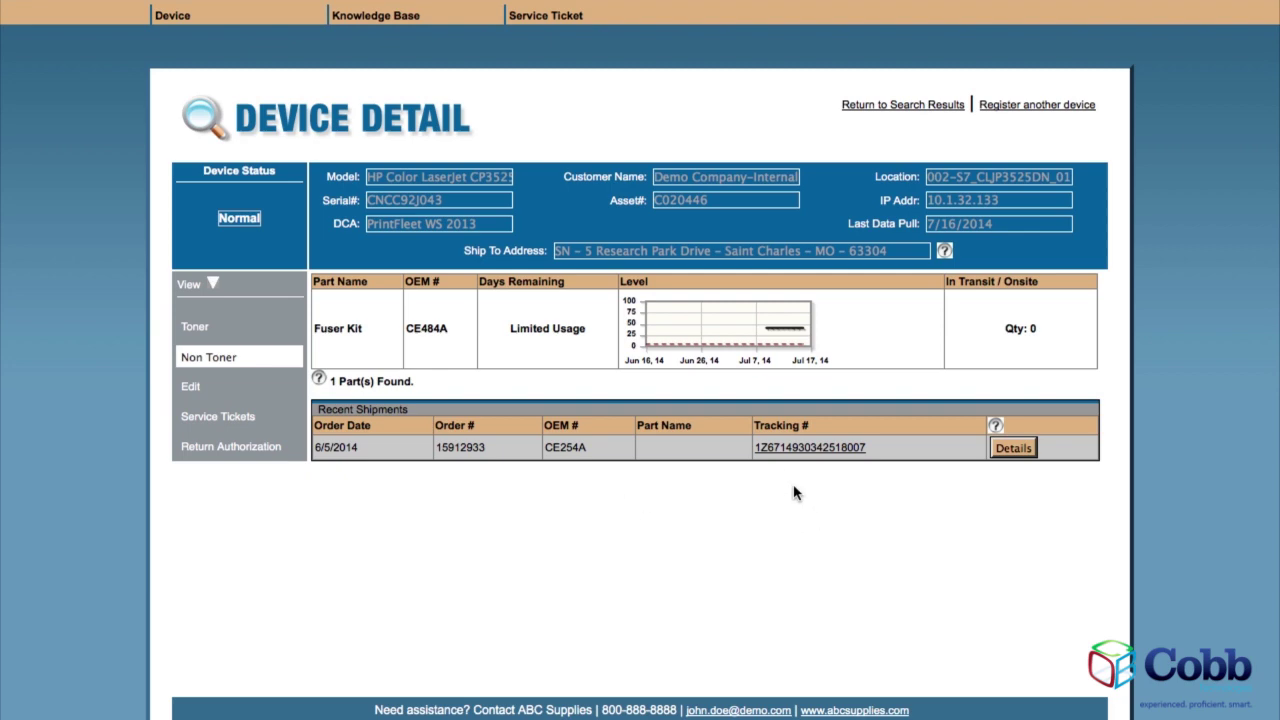
click(784, 450)
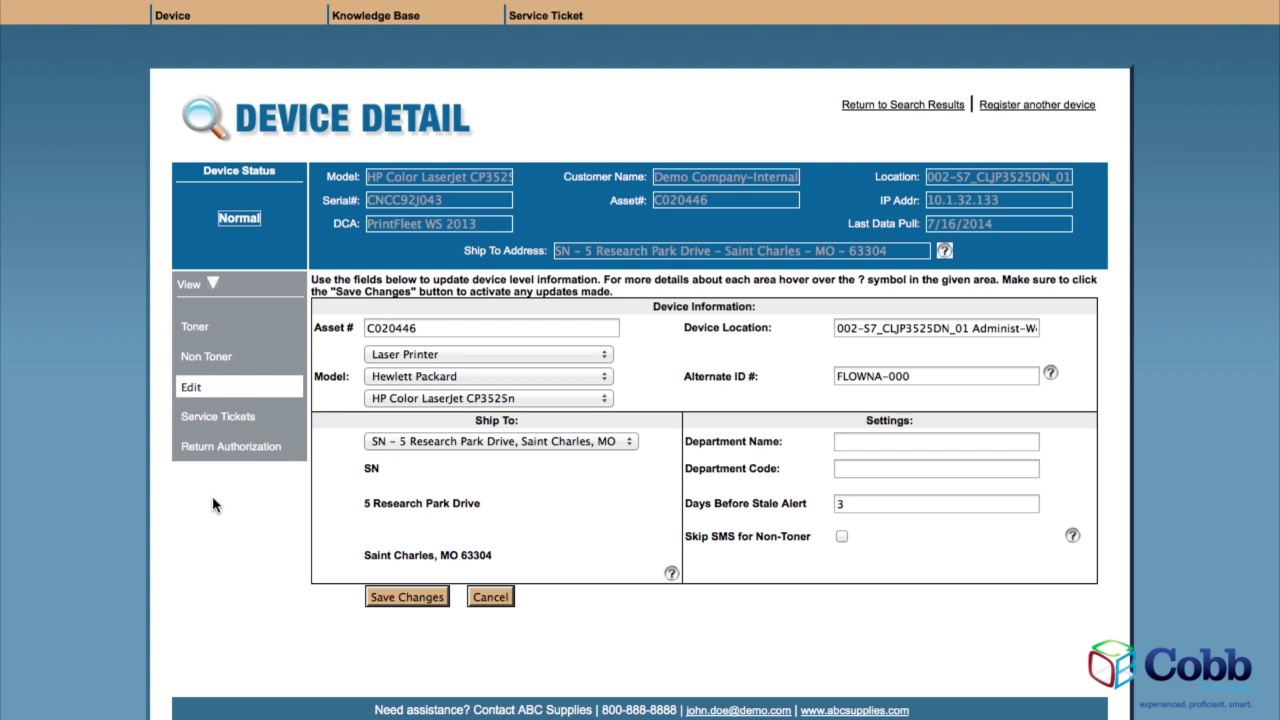
Select the asset number C020446 in the device edit form.
drag(424, 328, 360, 328)
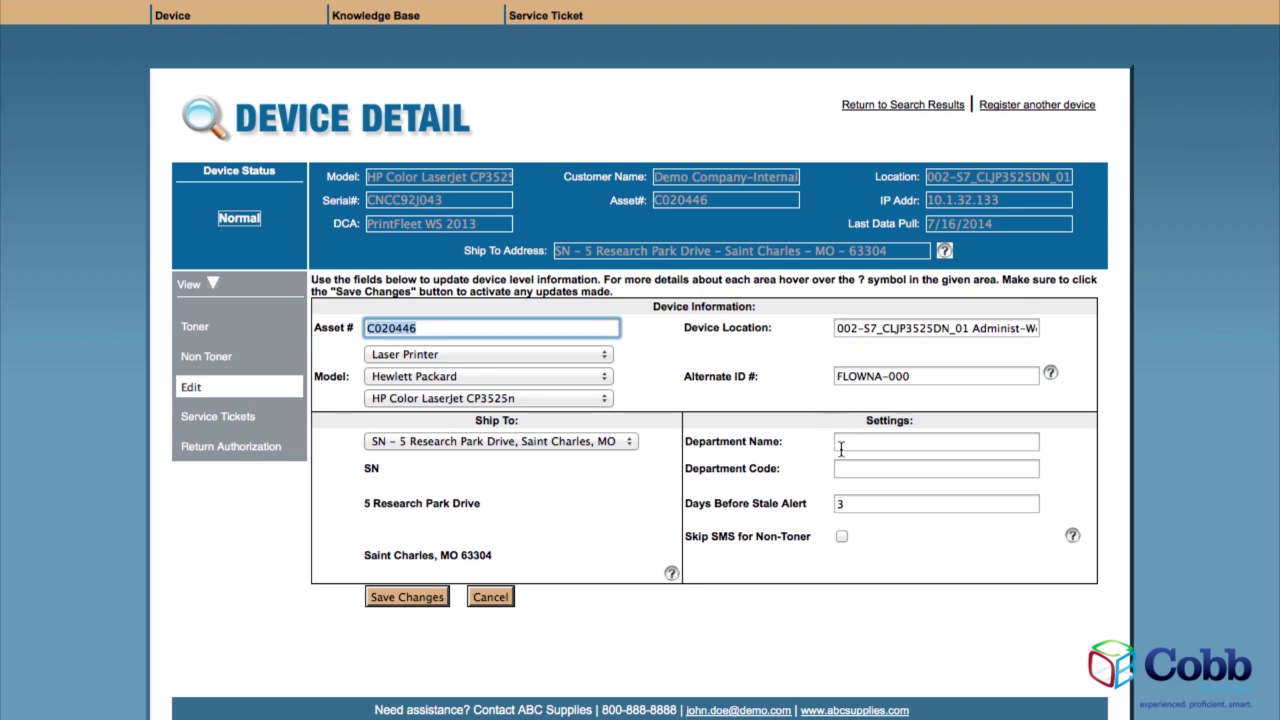
Select the stale alert value 3, then discard the edits and show service tickets.
click(852, 506)
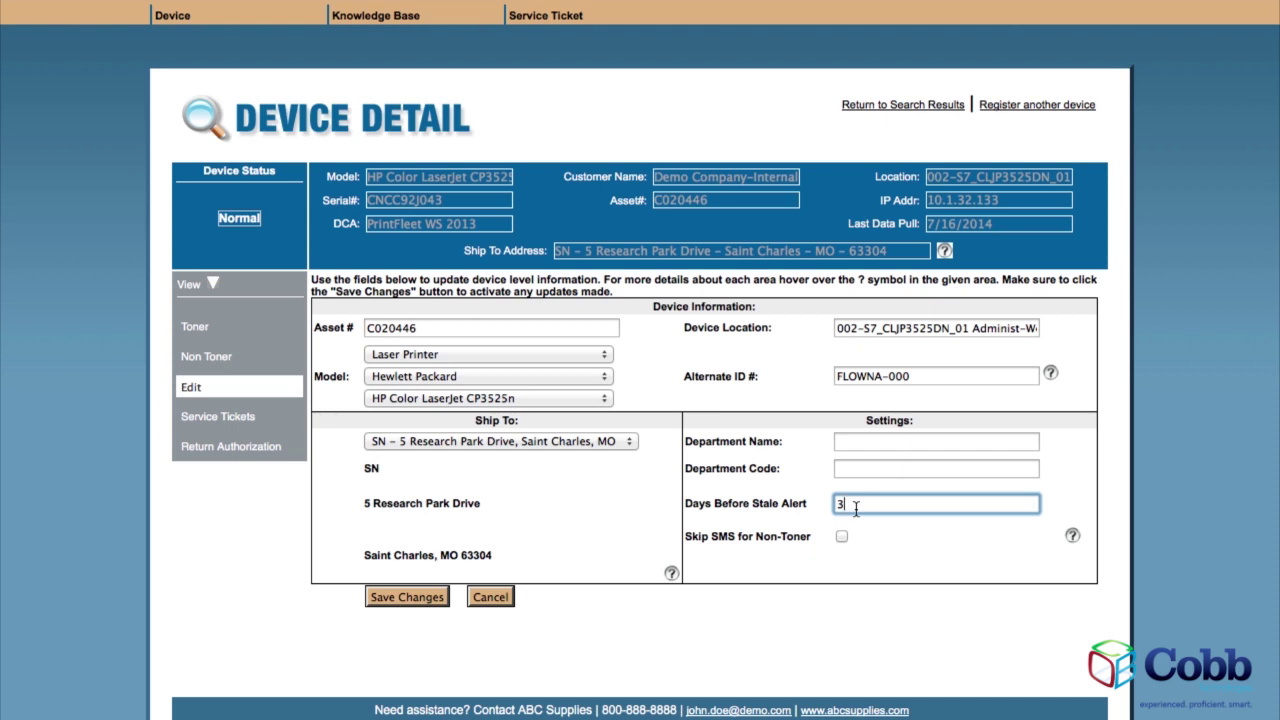
drag(856, 508, 829, 506)
click(482, 597)
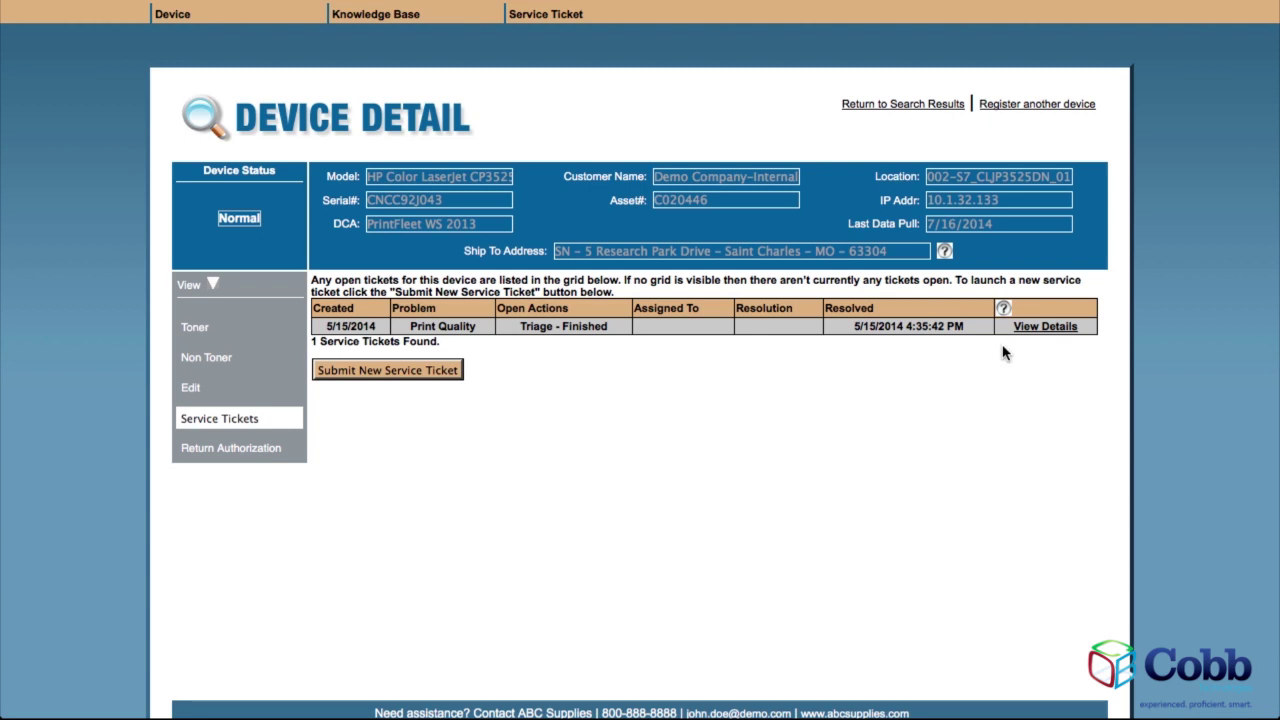
Start a new service ticket for this HP Color LaserJet printer.
click(416, 372)
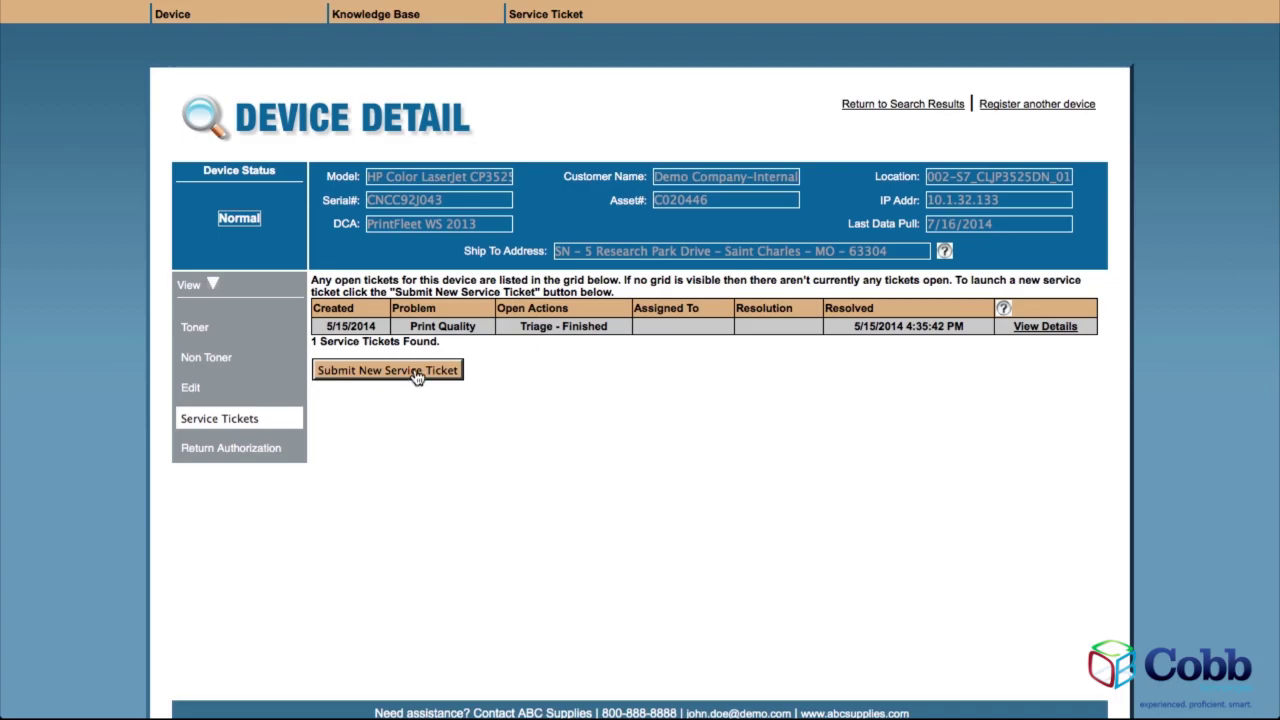
Report a Print Quality problem described as 'streaking' with no error code and submit.
scroll(886, 620, down, 2)
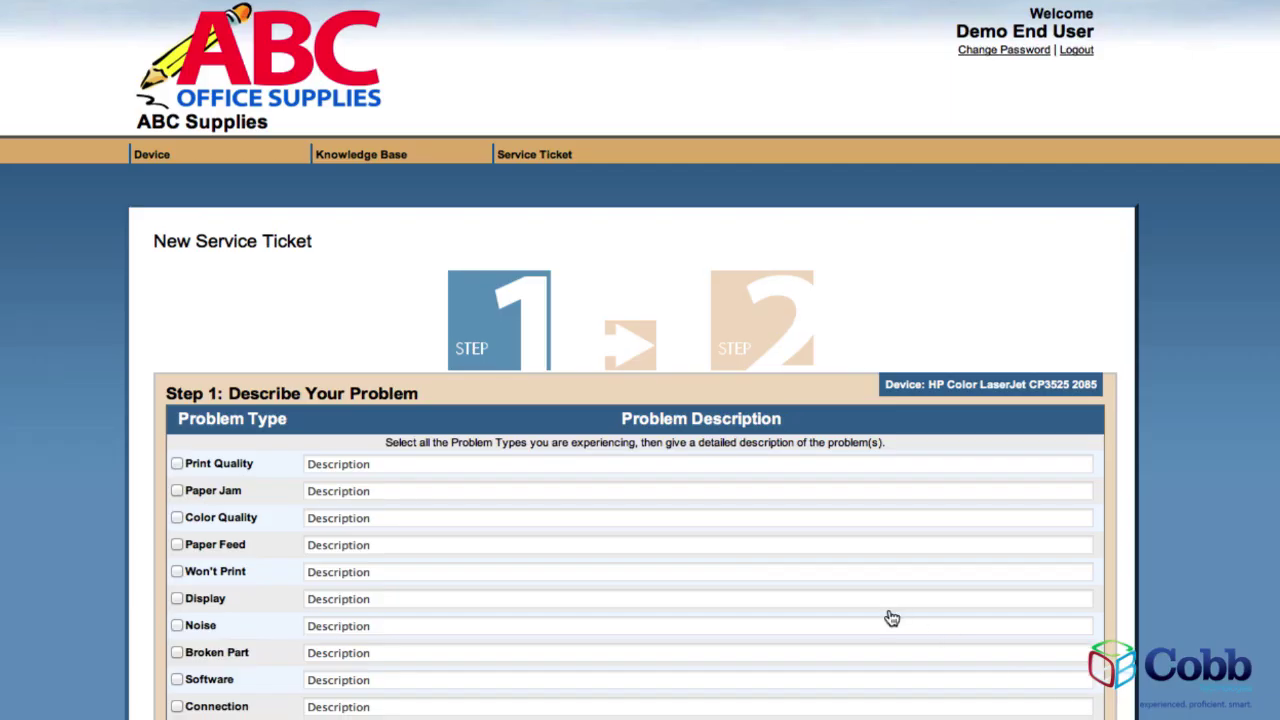
scroll(892, 620, down, 4)
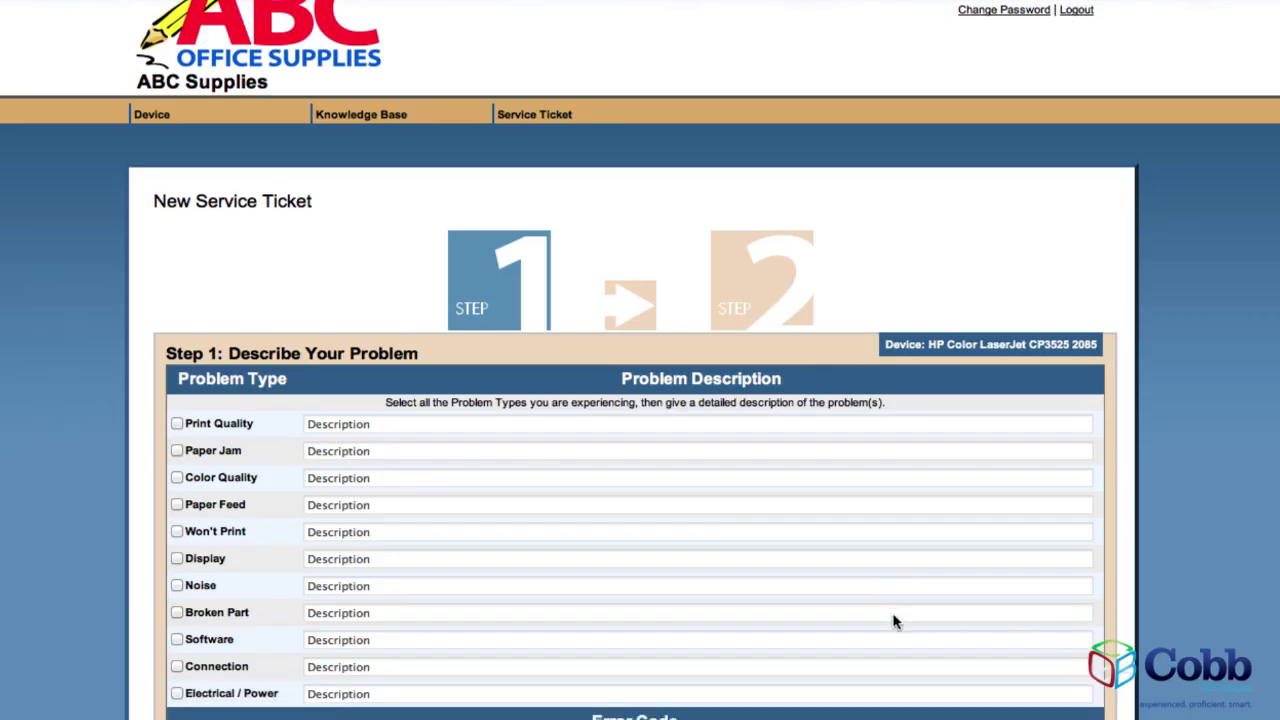
scroll(896, 621, down, 2)
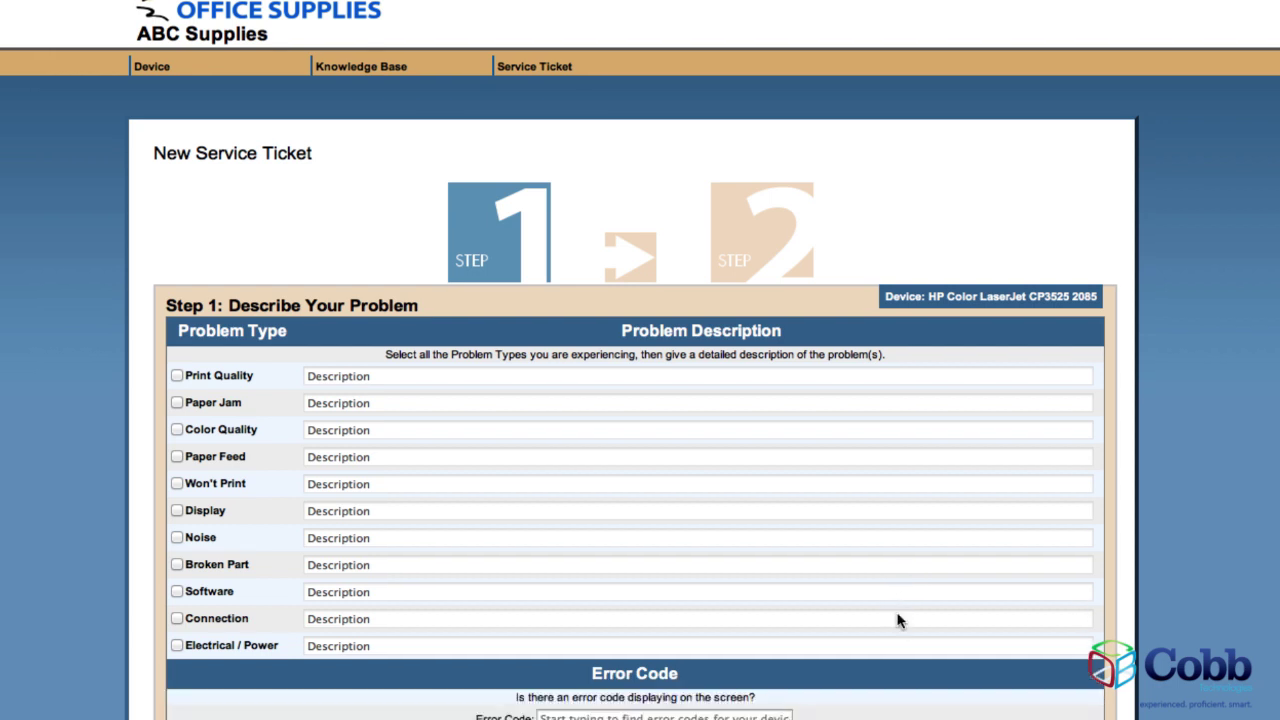
click(176, 376)
text(streaking)
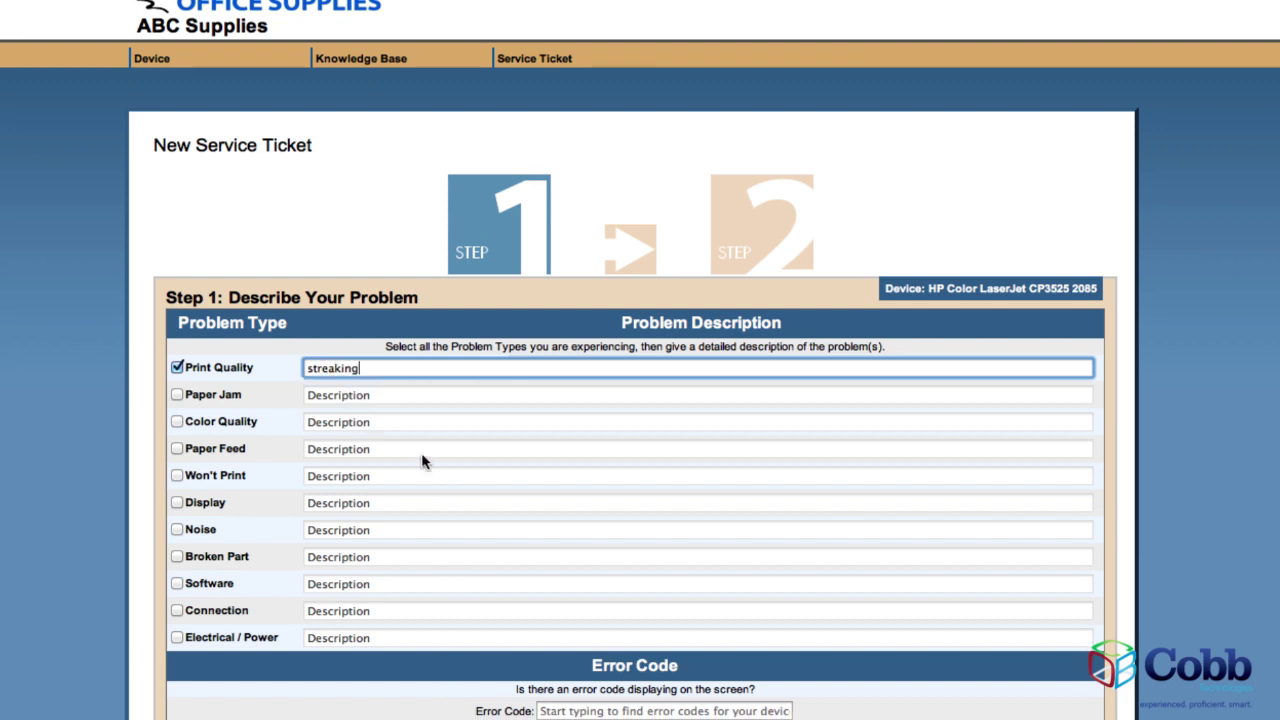
scroll(548, 502, down, 2)
scroll(556, 510, down, 2)
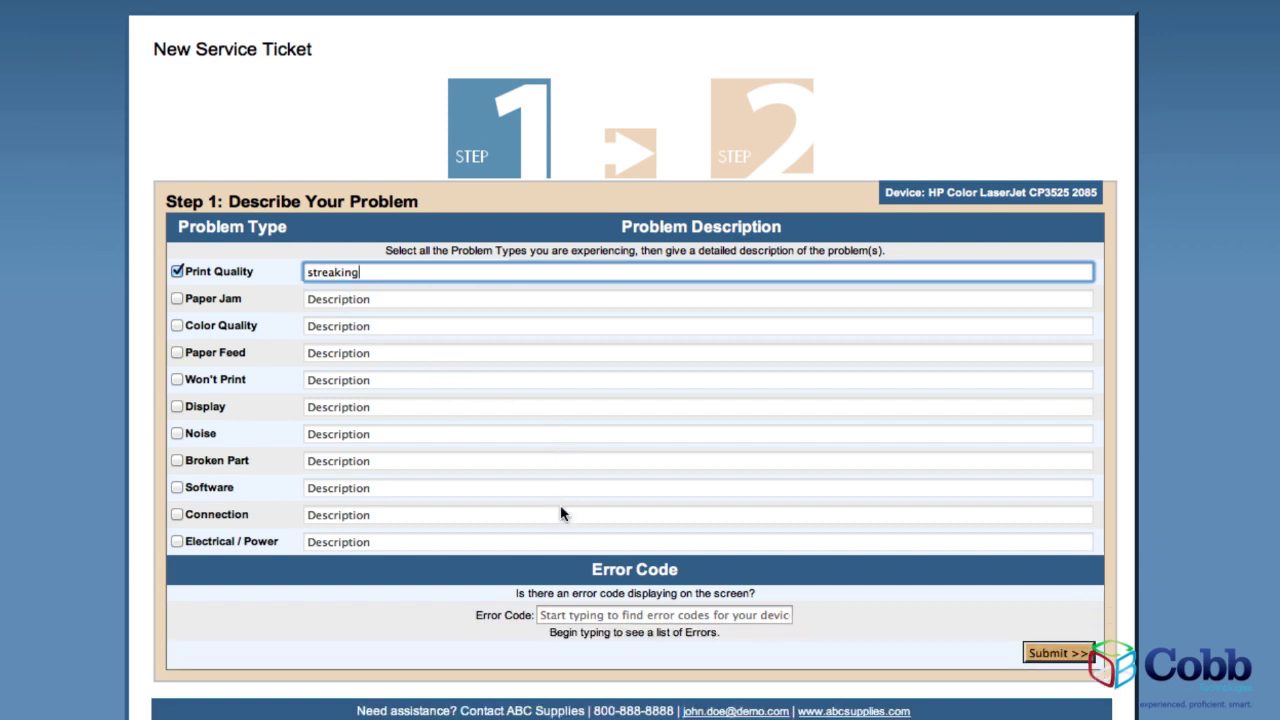
click(569, 615)
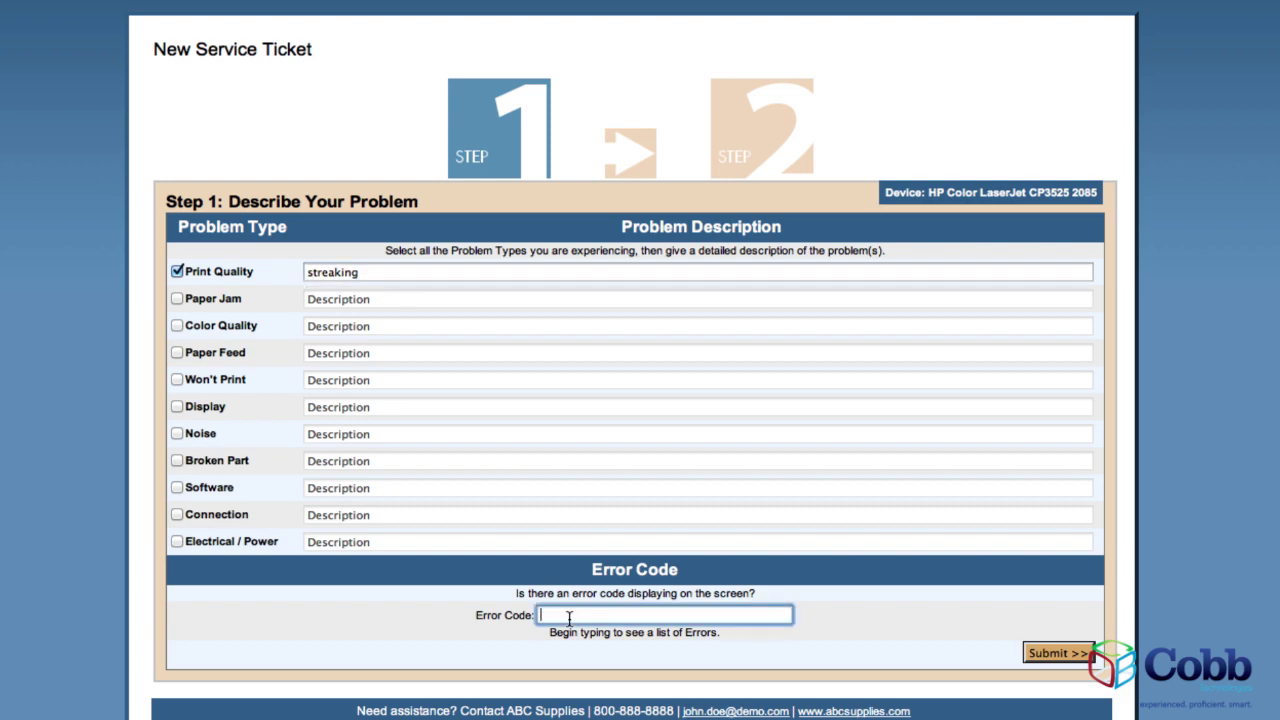
click(1060, 654)
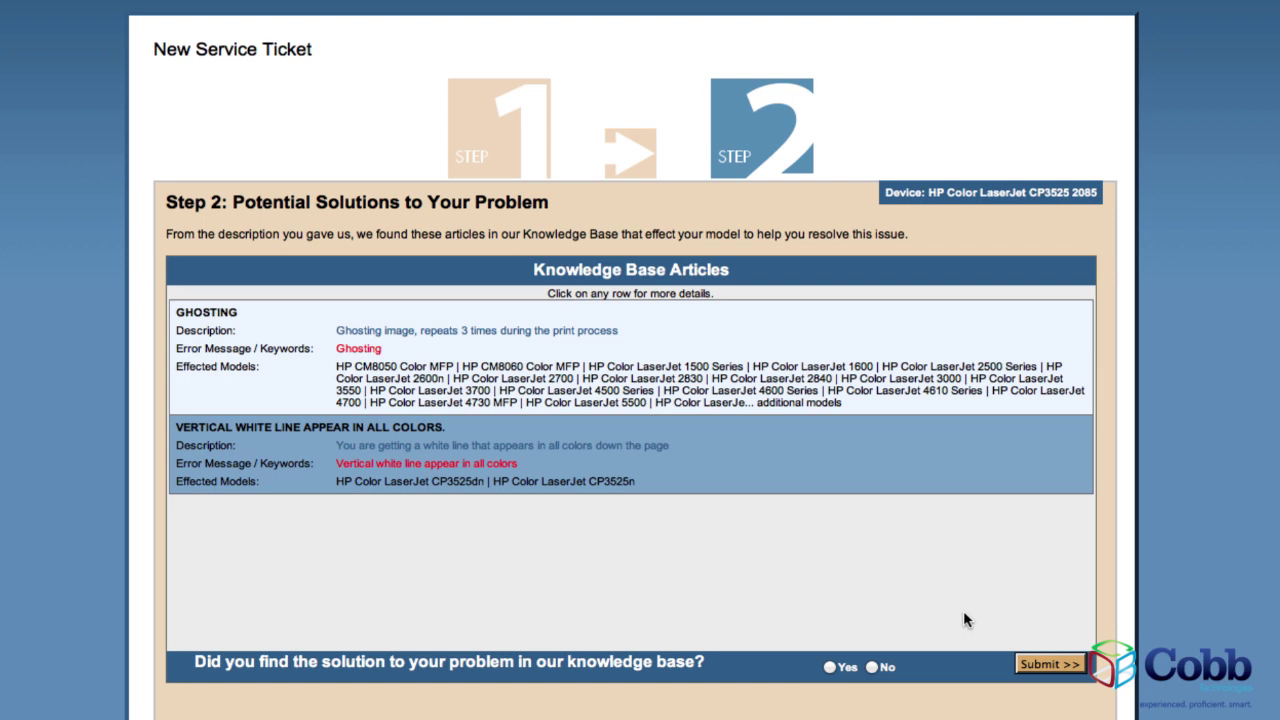
Read the Vertical White Line article, then answer No and submit the ticket.
click(767, 450)
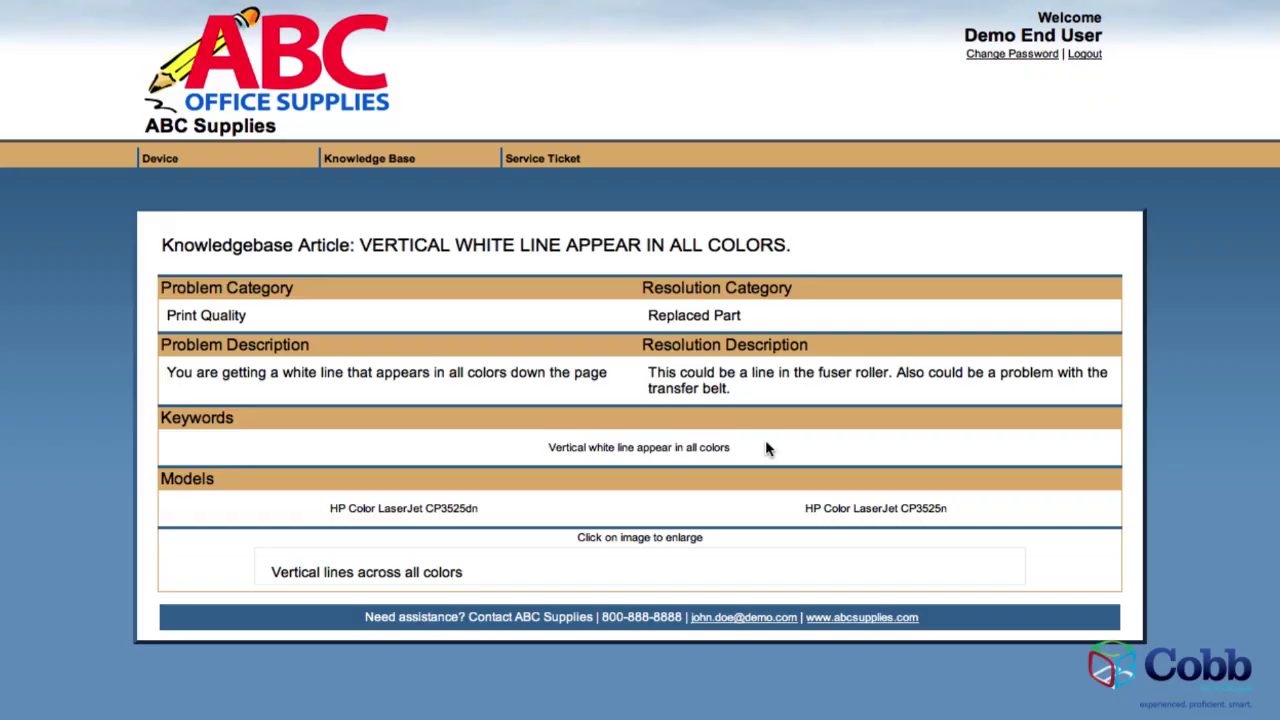
scroll(765, 455, down, 2)
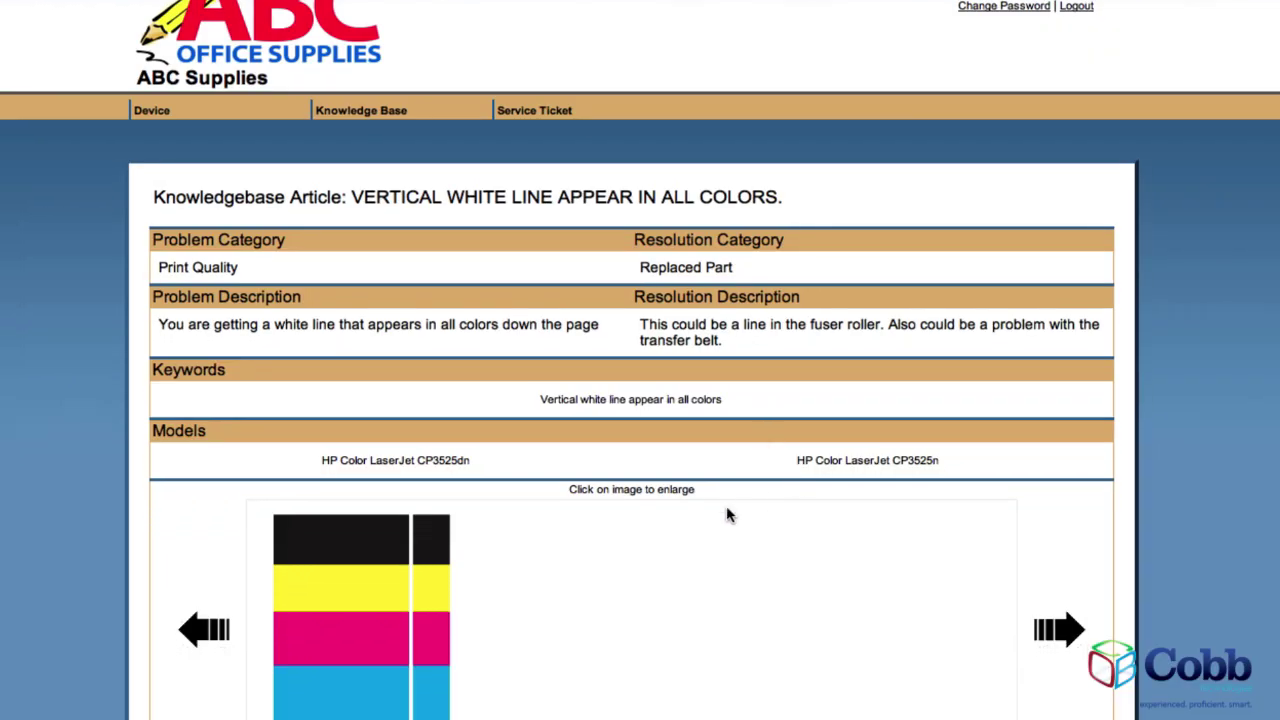
scroll(670, 540, down, 1)
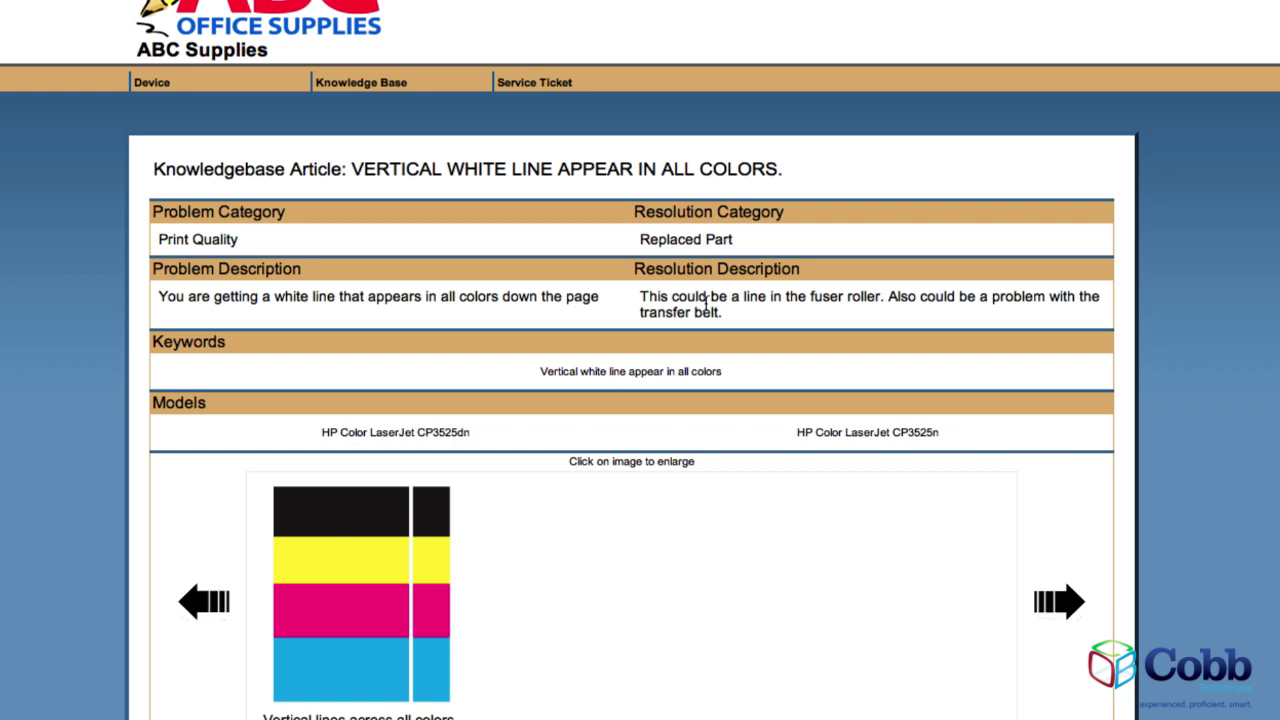
scroll(695, 370, down, 2)
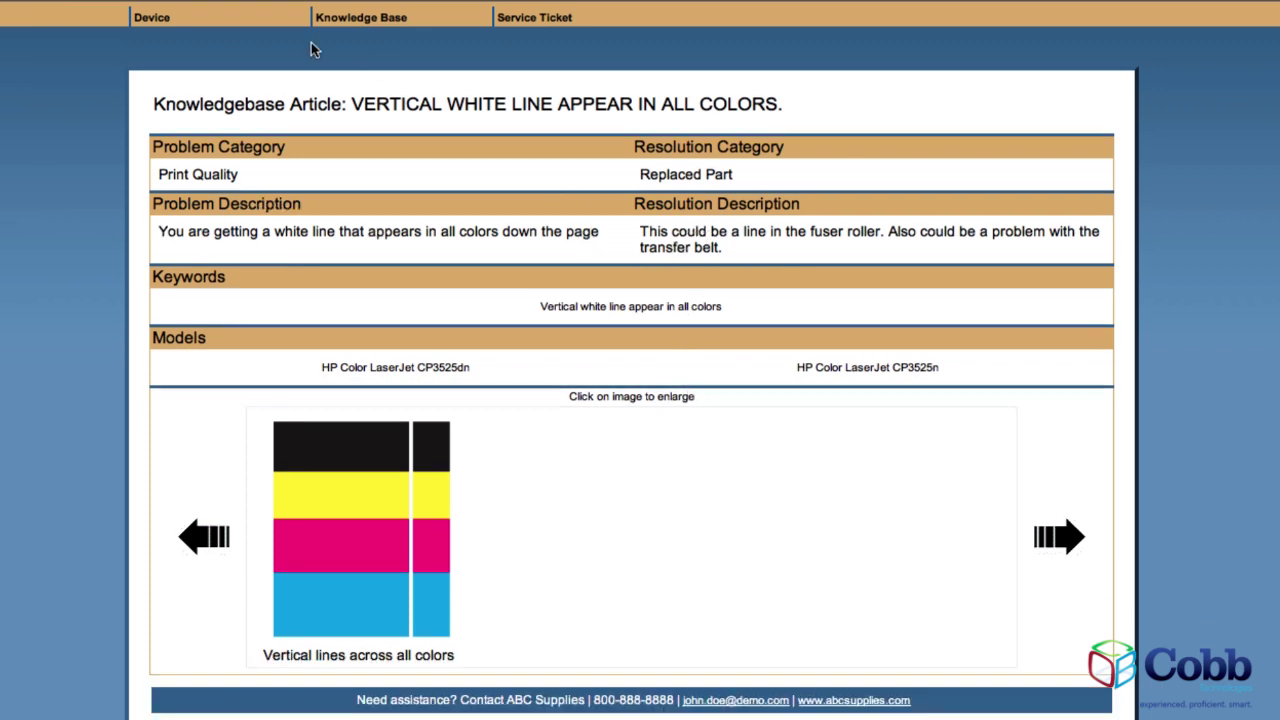
click(522, 14)
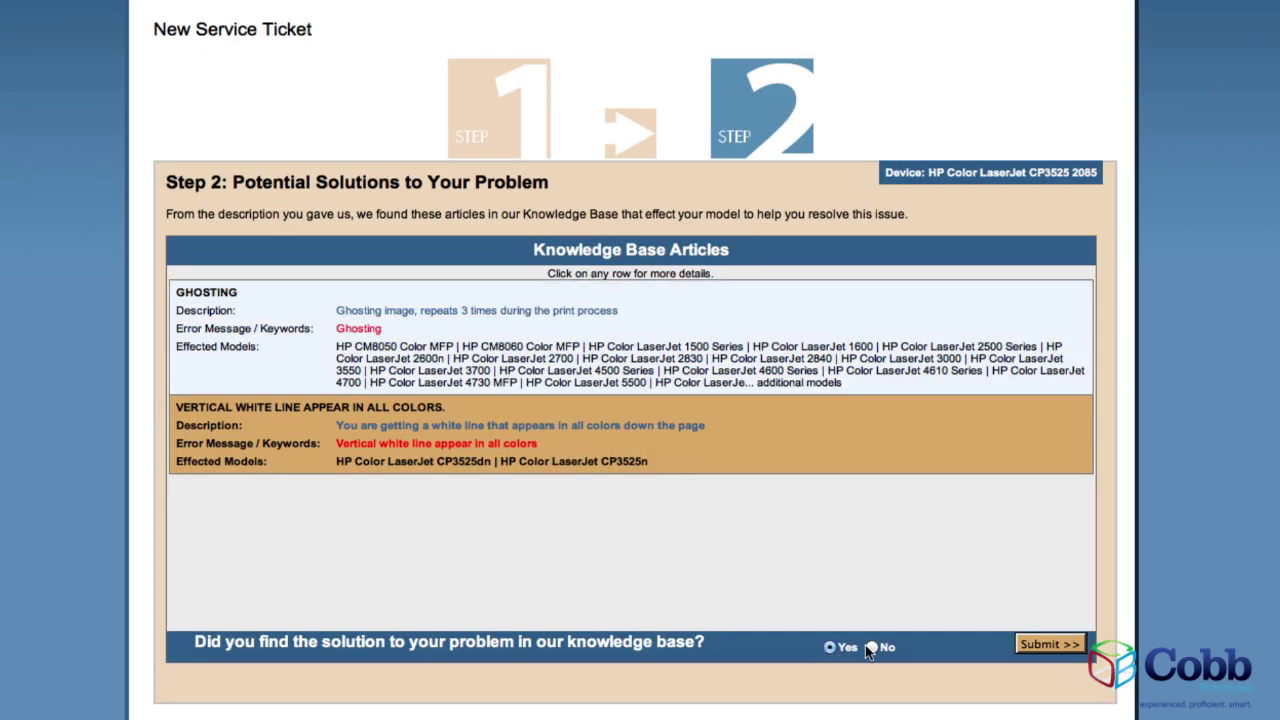
click(872, 647)
click(1063, 646)
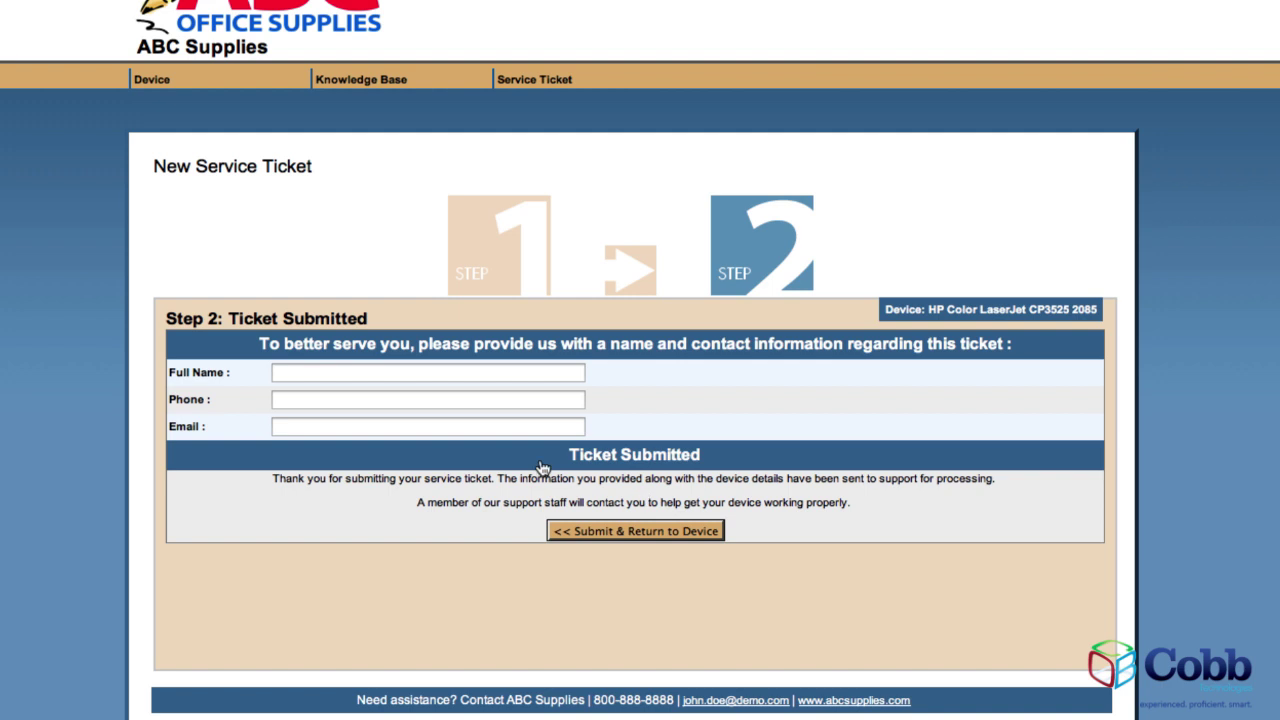
Enter the contact's full name, phone number and e-mail, then return to the device.
click(367, 372)
text(test)
click(369, 399)
text(123-345-1111)
key(Tab)
text(test@test.com)
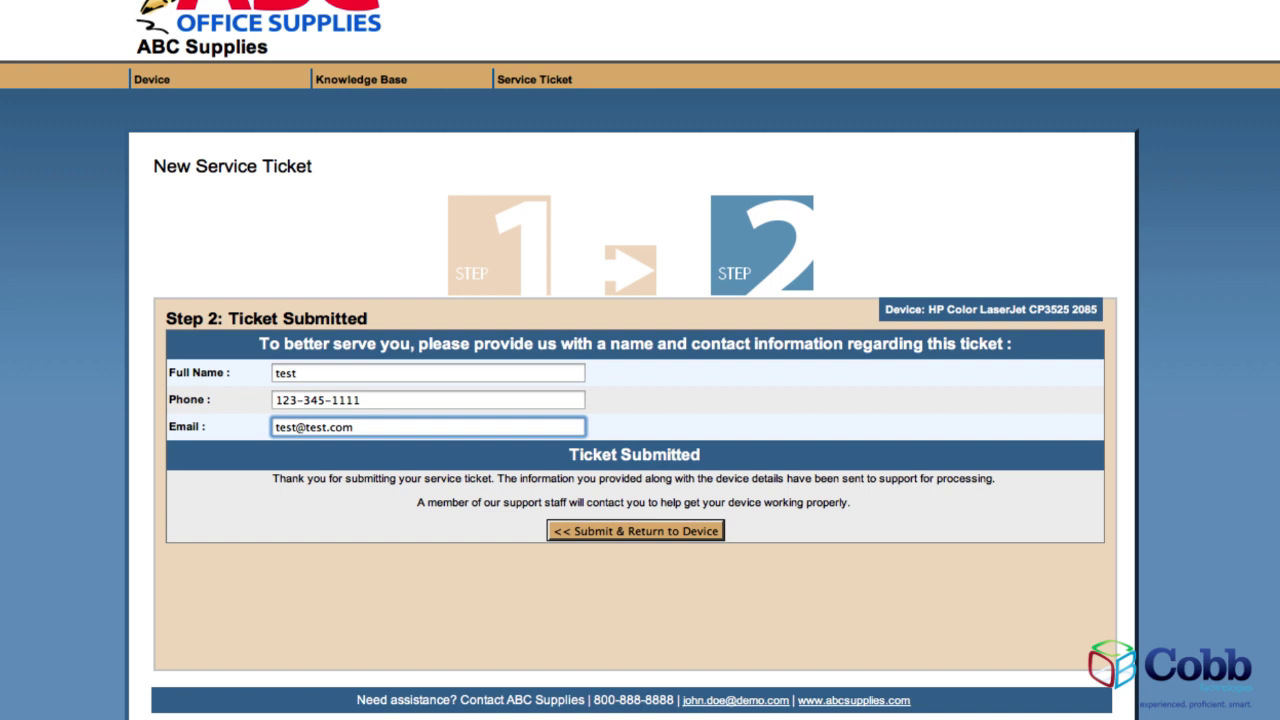
click(631, 535)
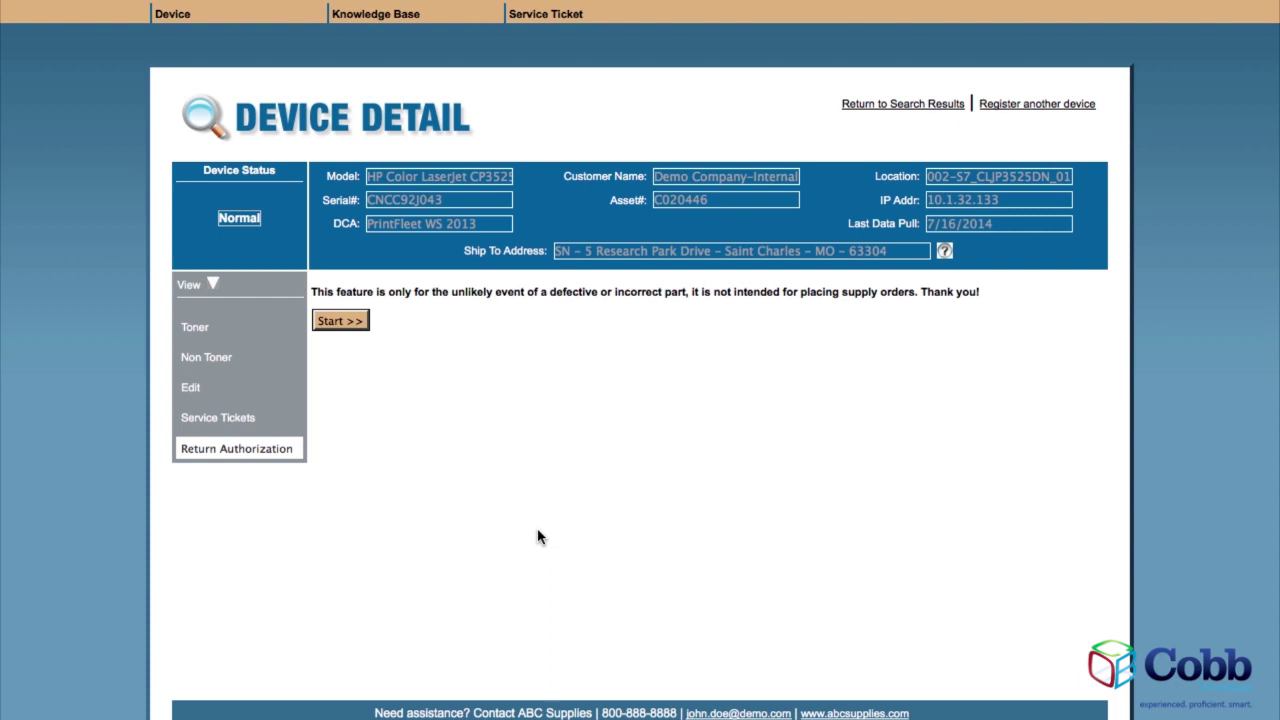
Request return of the 4/23/2014 cyan toner as a defective part, describing it as 'defective'.
click(340, 321)
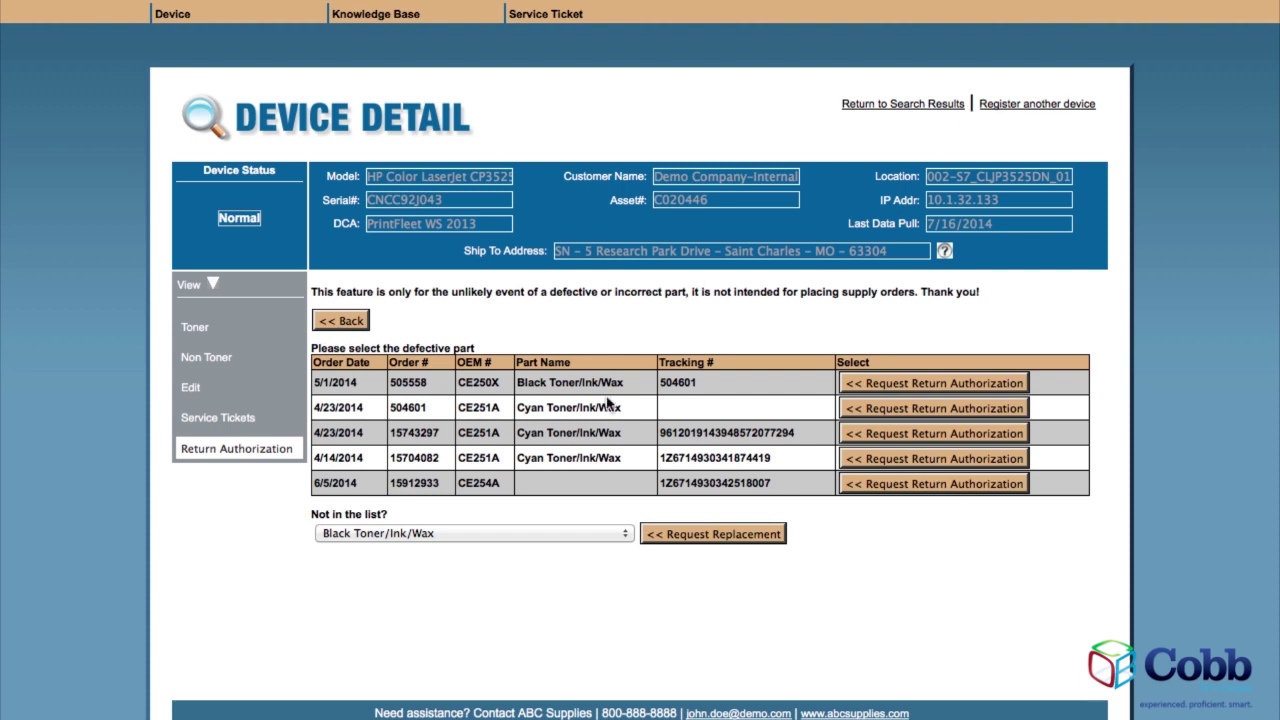
click(901, 412)
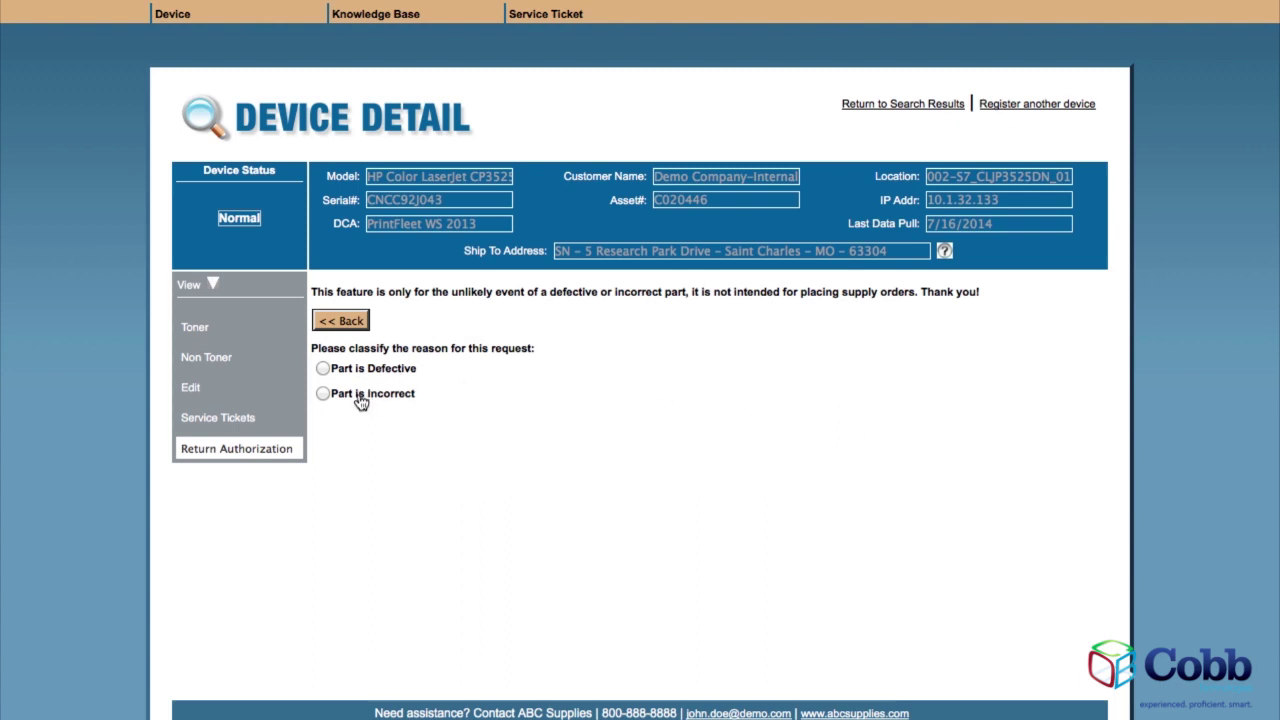
click(325, 369)
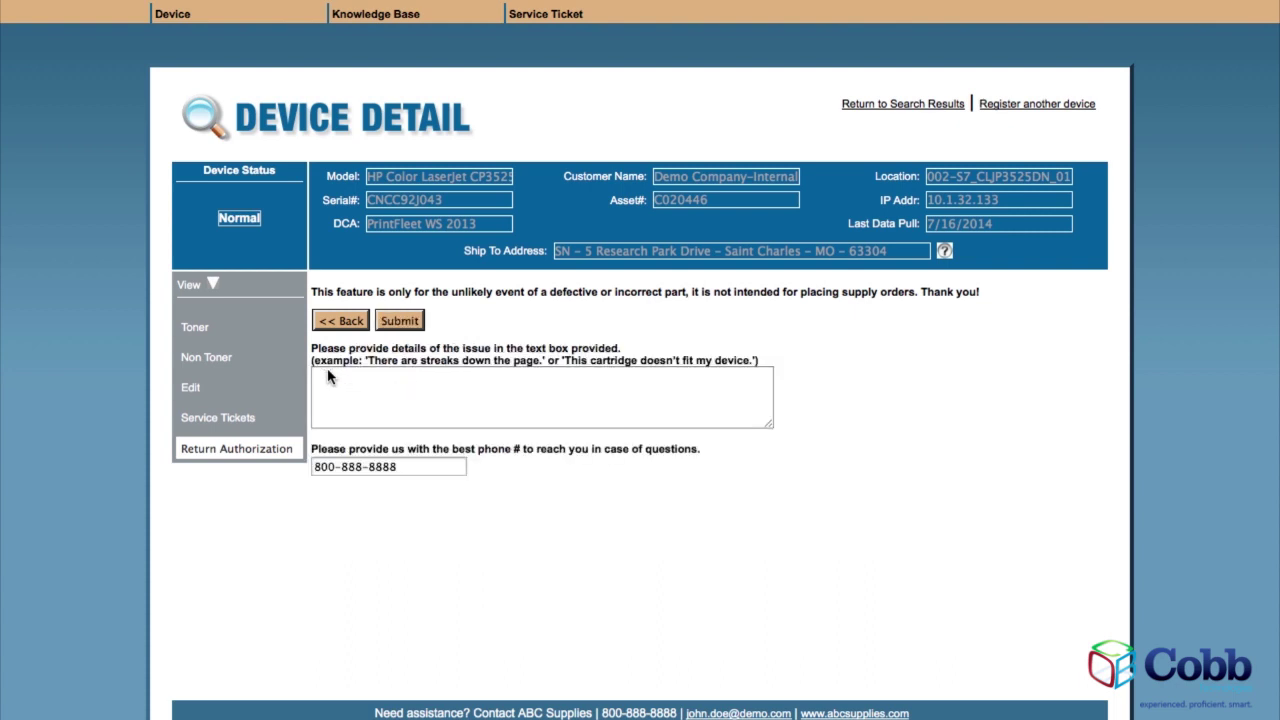
click(338, 381)
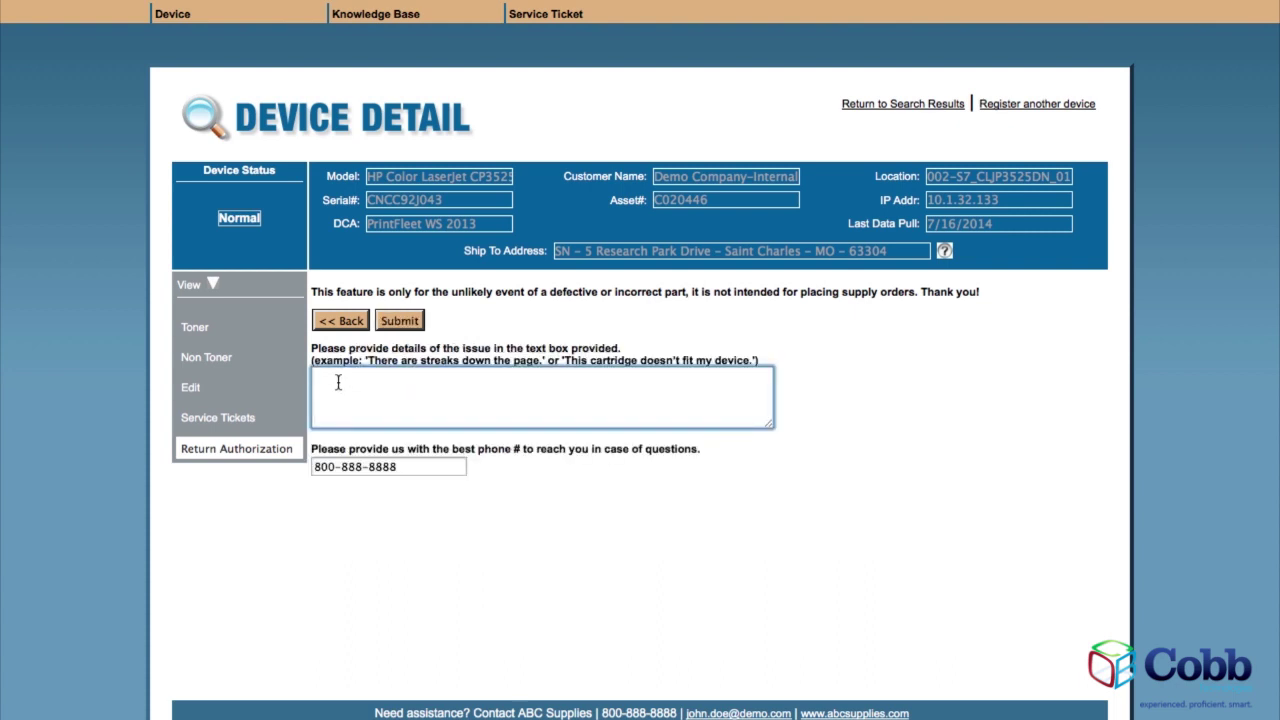
text(defective)
click(398, 322)
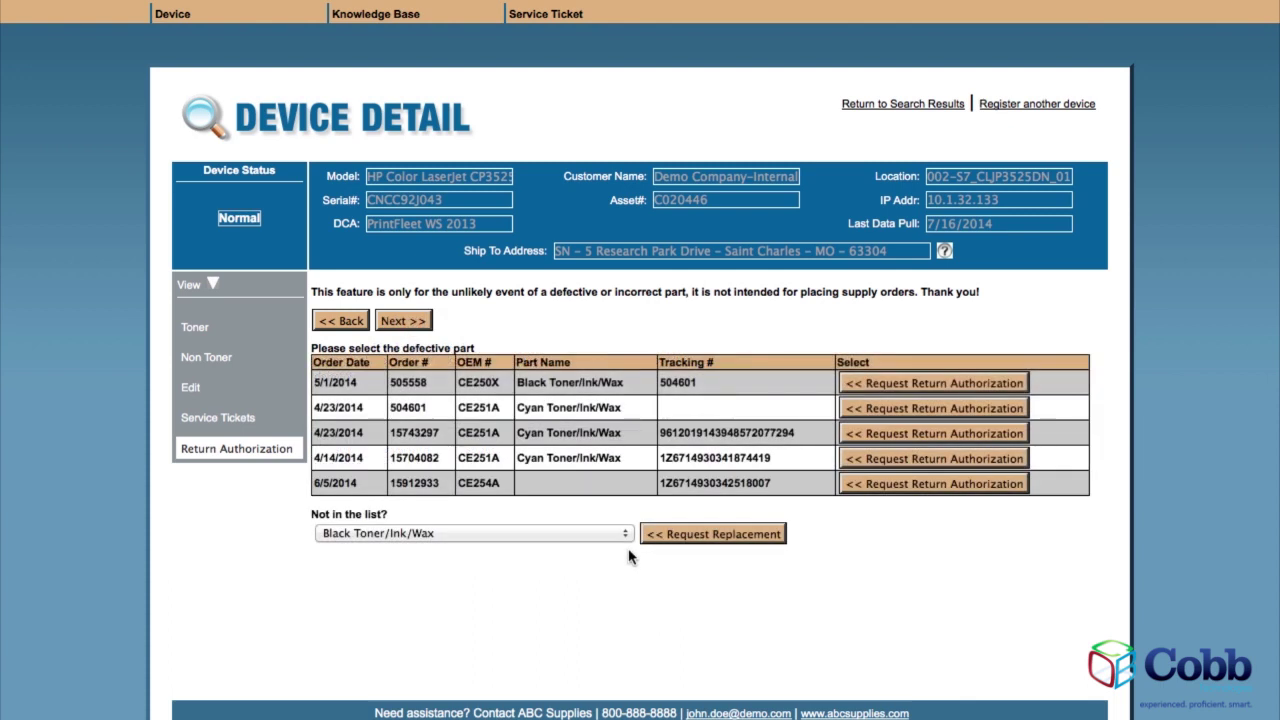
Request a replacement for unlisted Black Toner/Ink/Wax as a defective part, filling in issue details and contact phone.
click(627, 539)
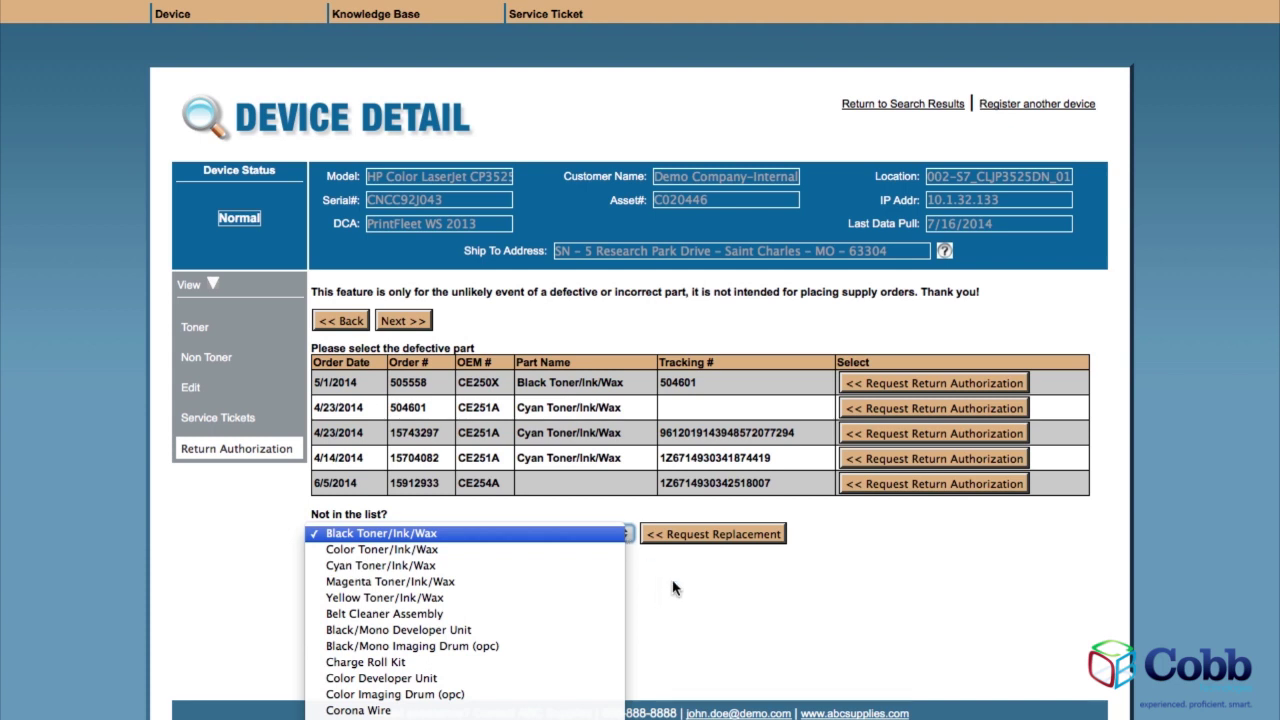
click(680, 580)
click(707, 543)
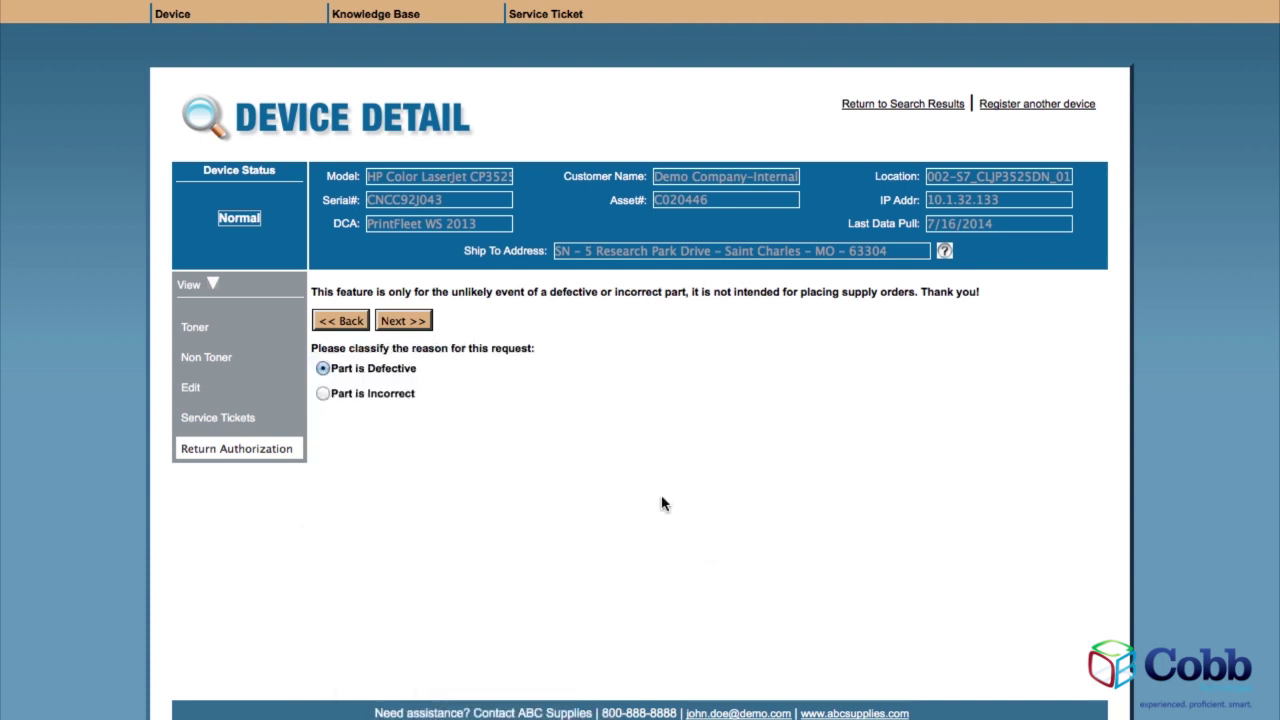
click(323, 369)
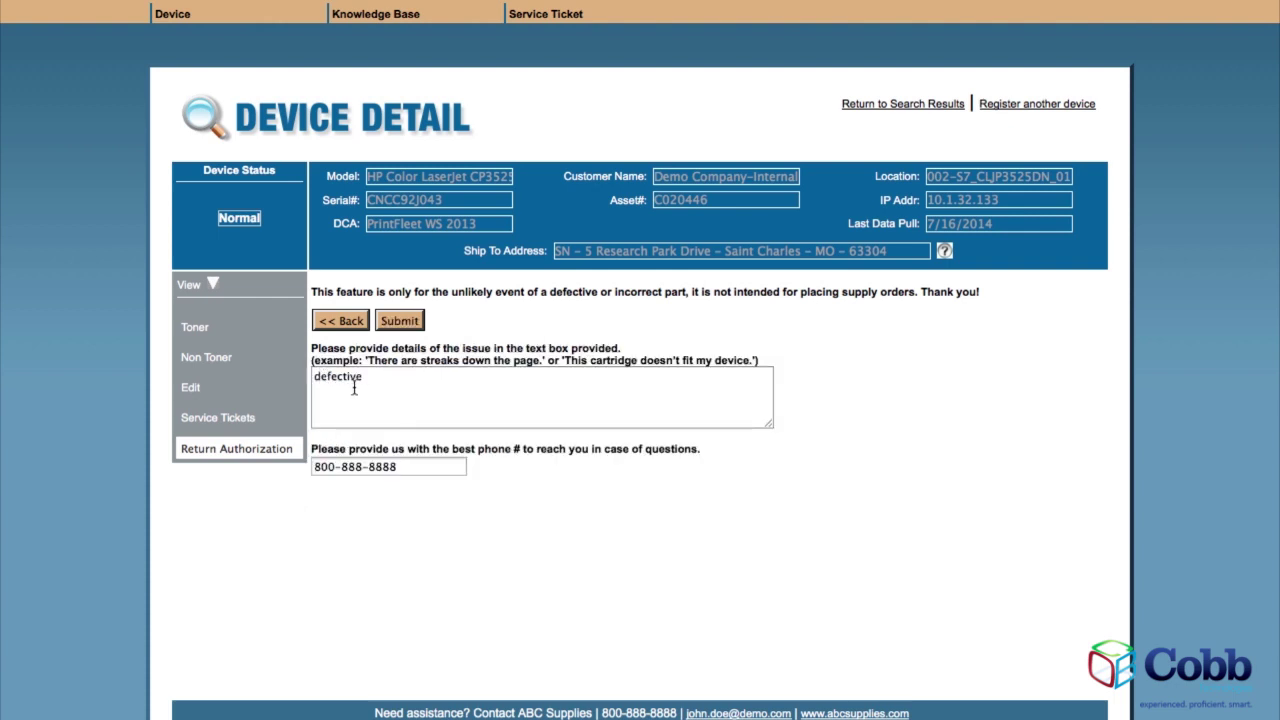
click(388, 384)
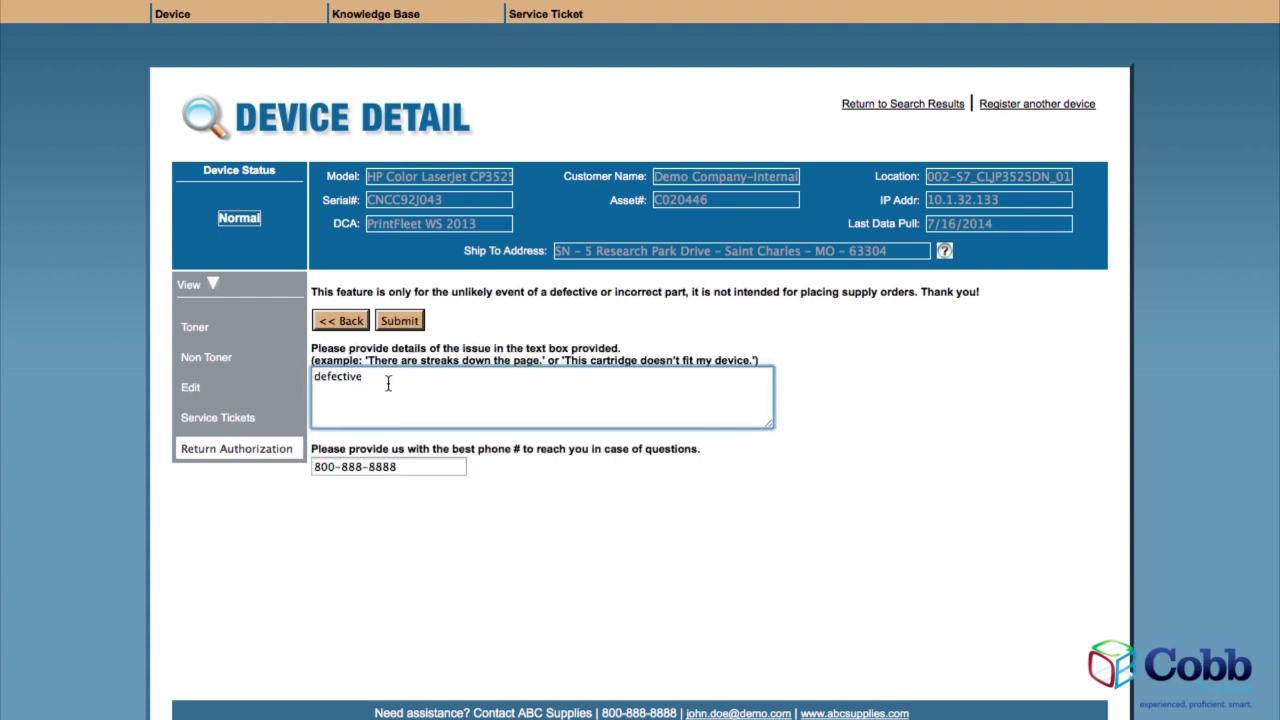
click(427, 467)
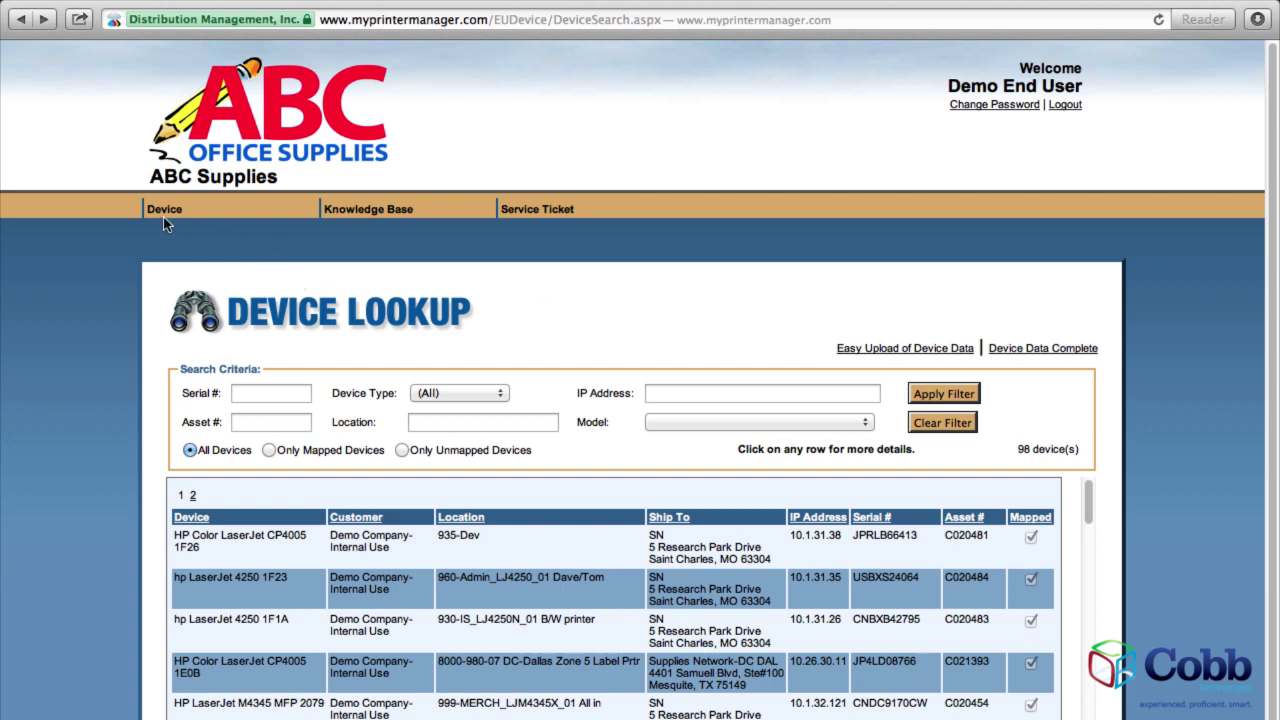
Check the Stale Device Listing for non-reporting printers, then go to the Knowledge Base search page.
mouse_move(163, 218)
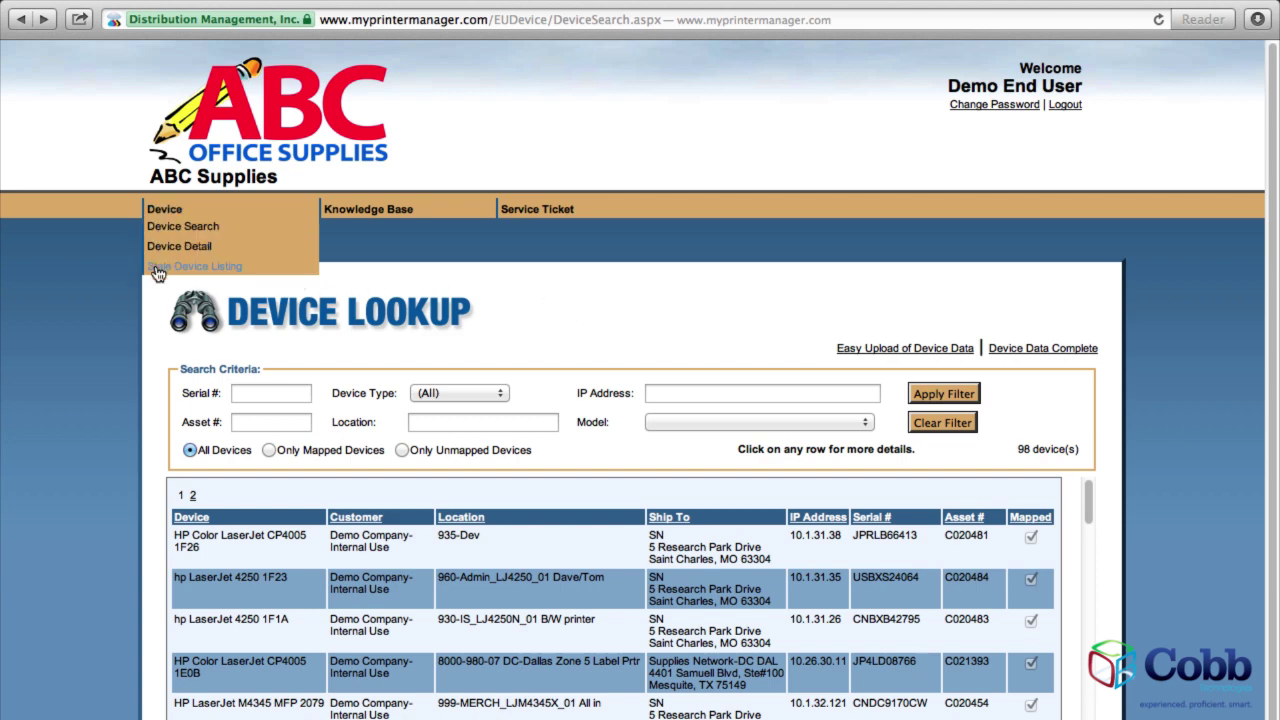
click(157, 267)
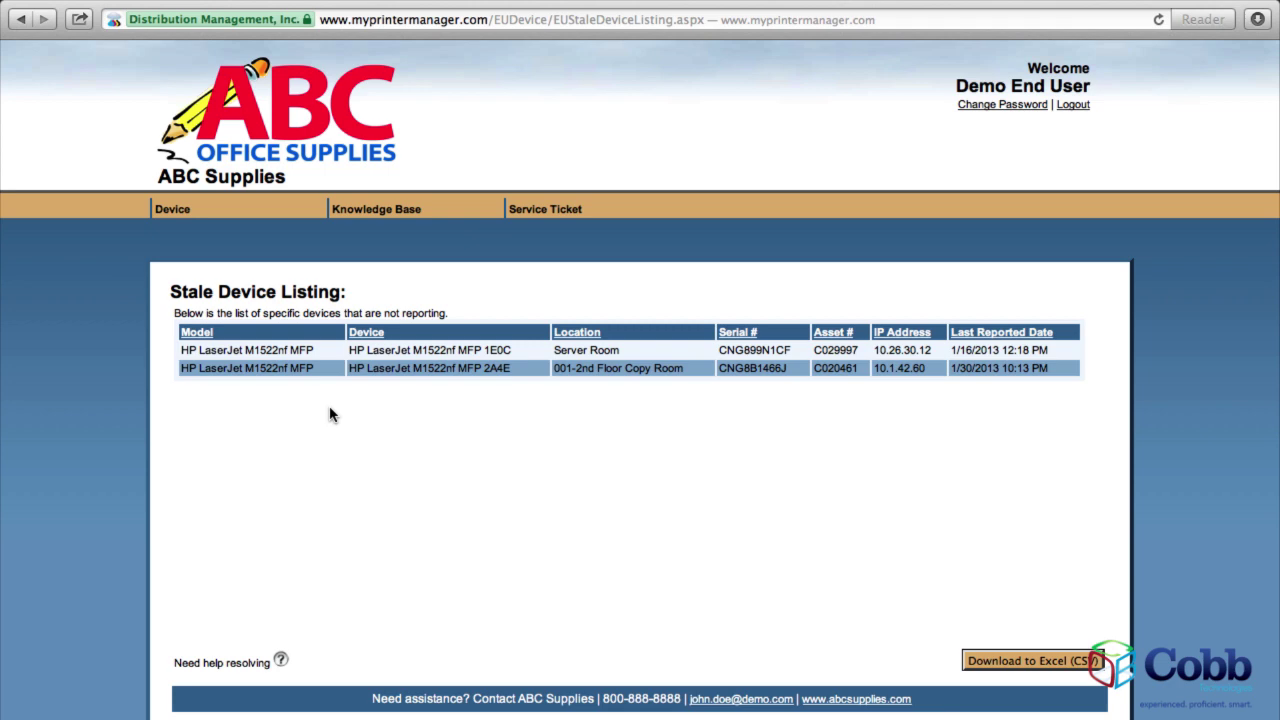
mouse_move(282, 665)
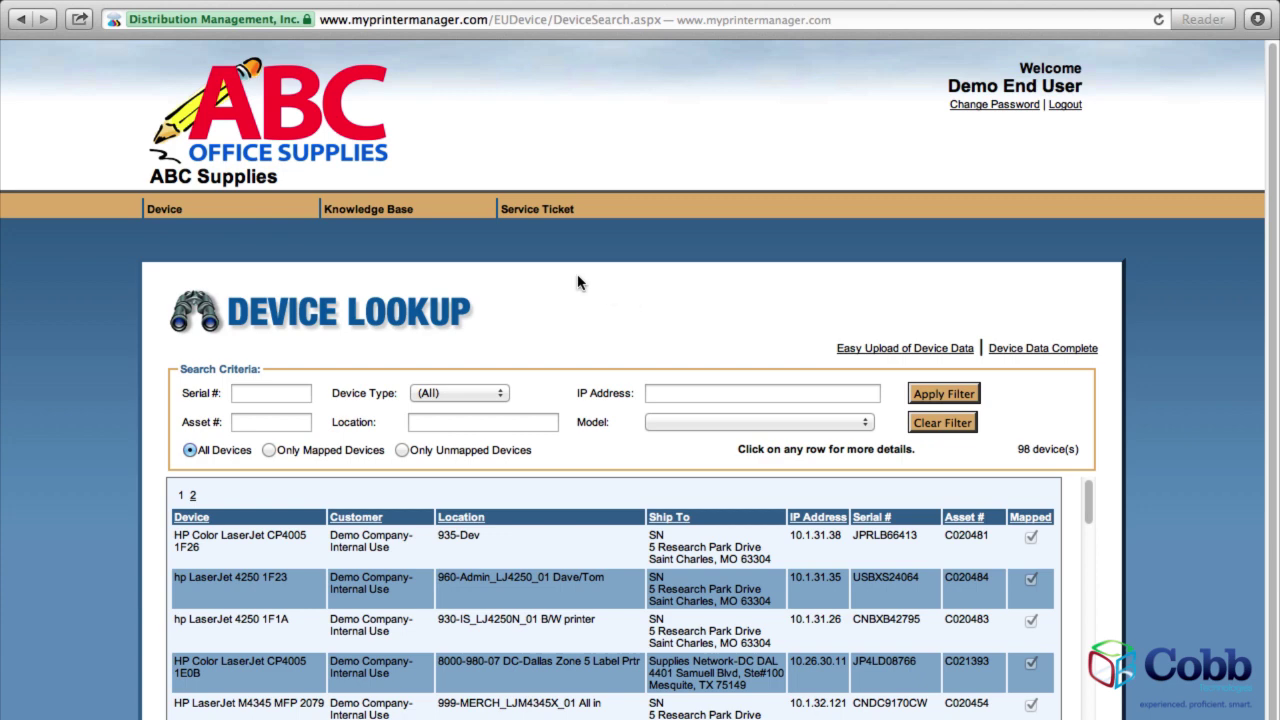
click(390, 219)
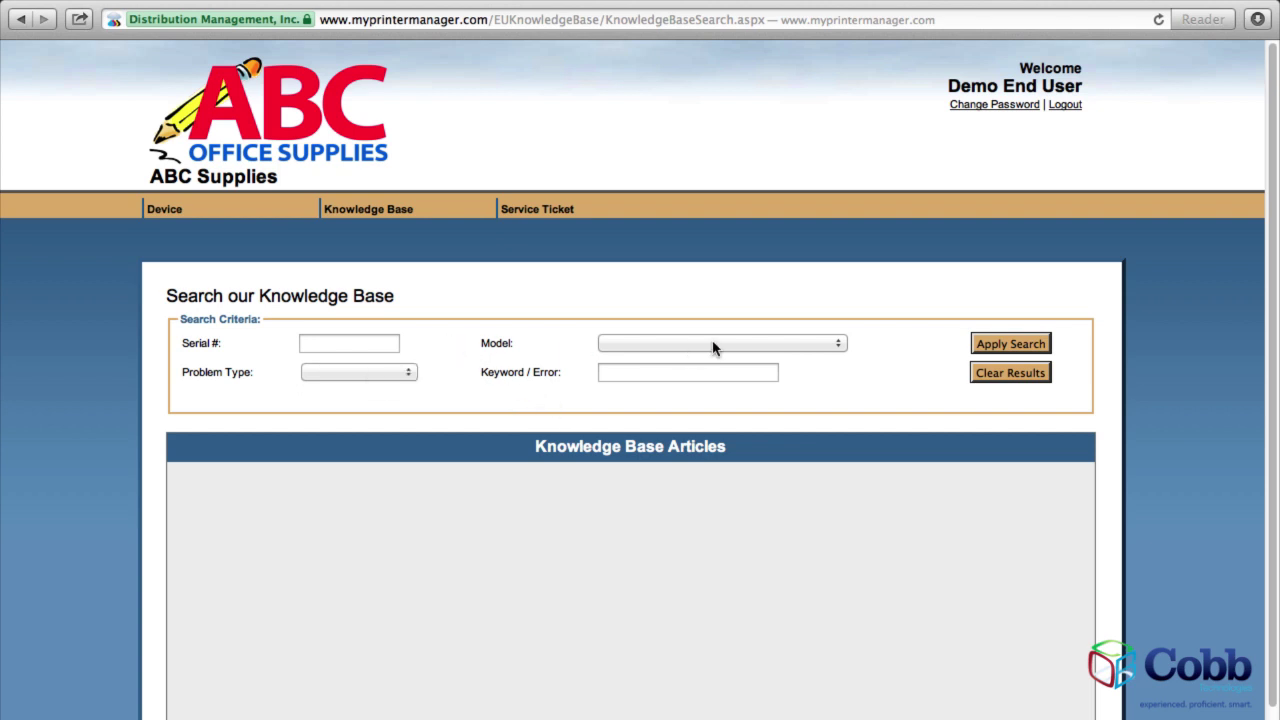
Search the Knowledge Base for articles with the Print Quality problem type.
click(409, 373)
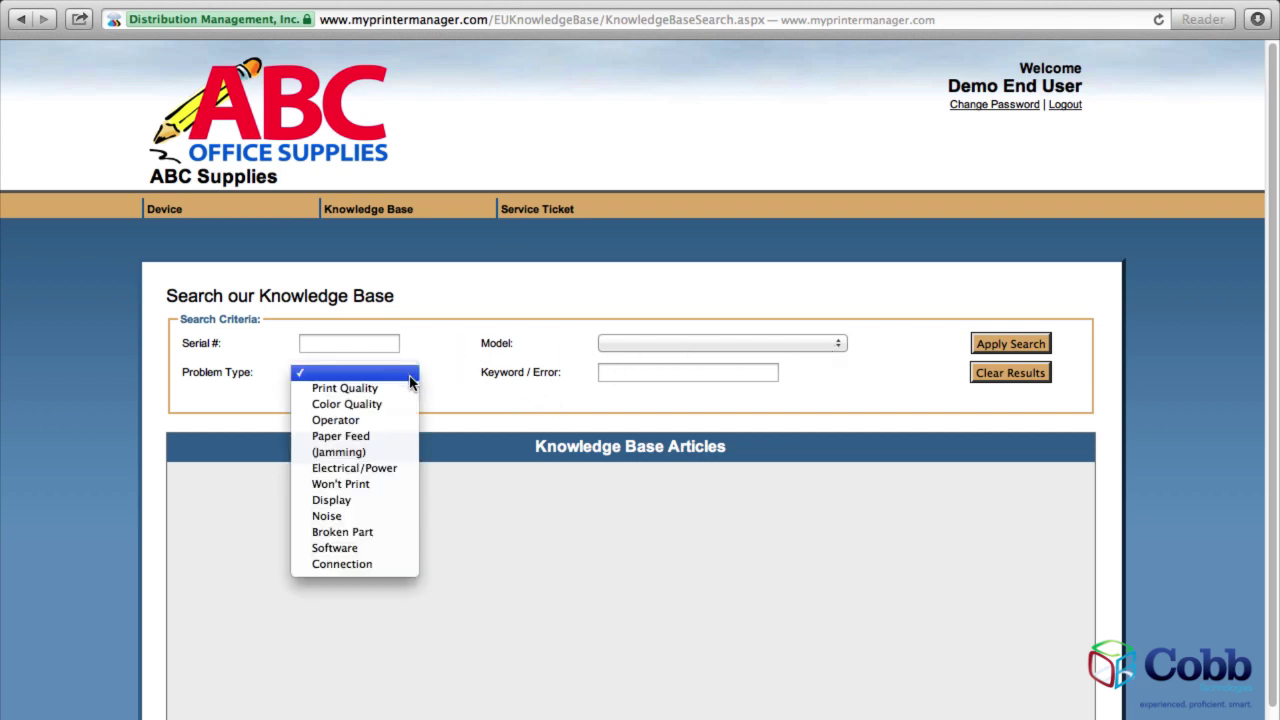
click(395, 389)
click(1000, 350)
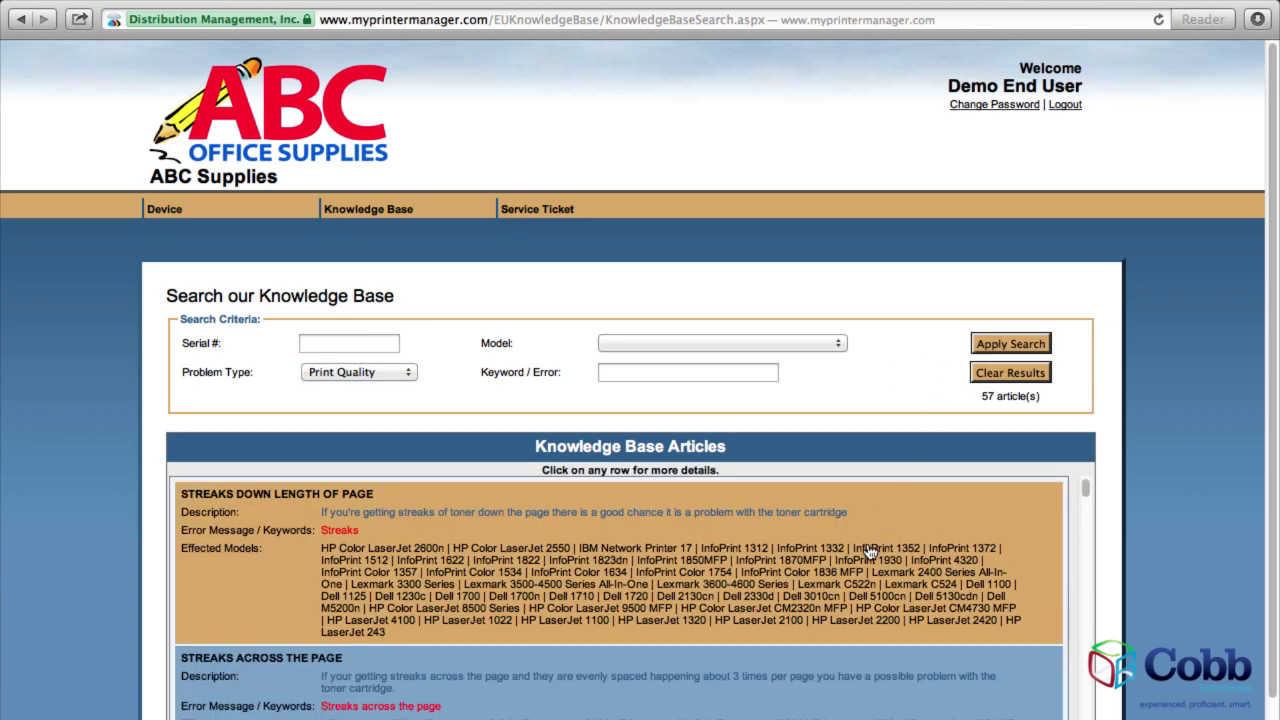
scroll(870, 548, down, 2)
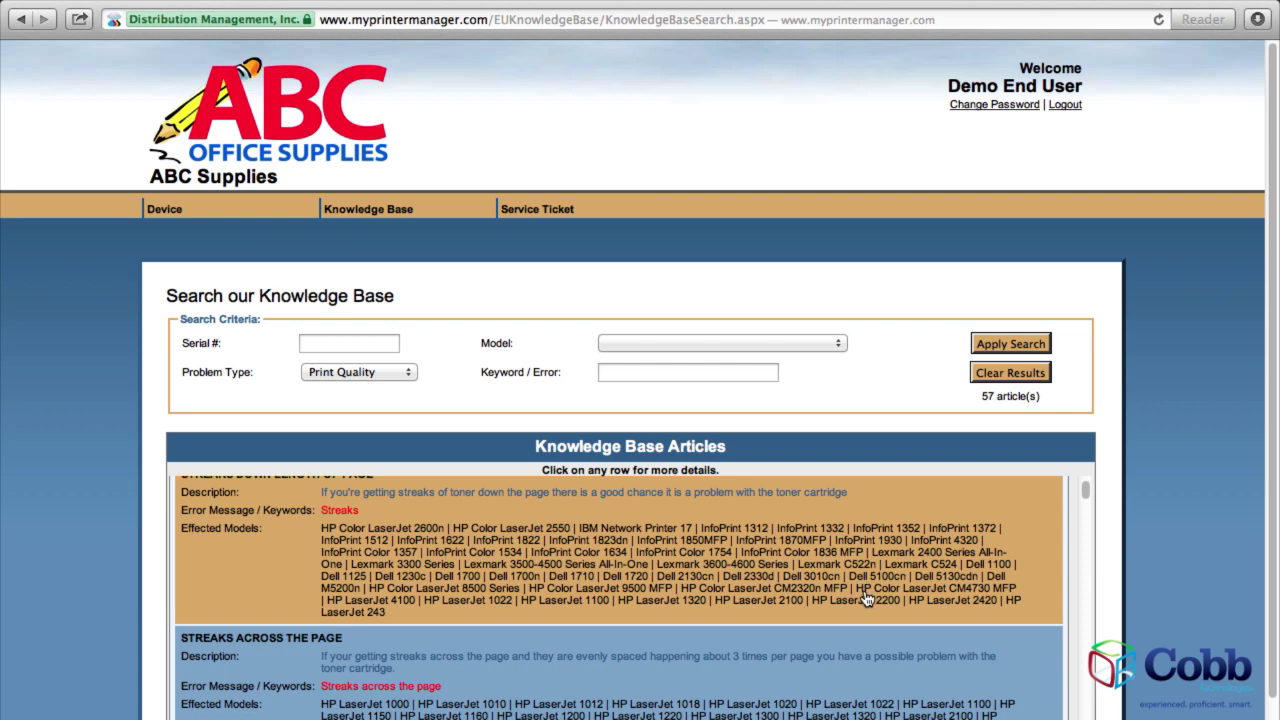
scroll(750, 578, down, 5)
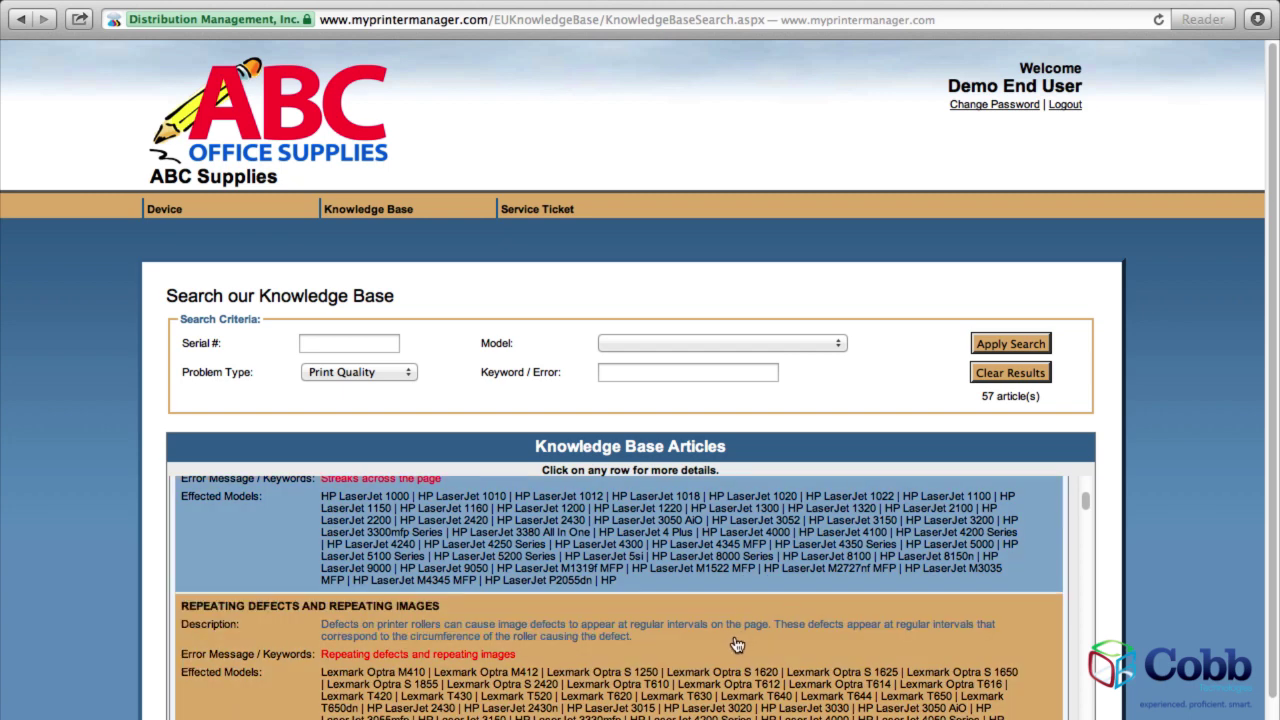
Open and read the Repeating Defects and Repeating Images article in a new tab.
click(736, 646)
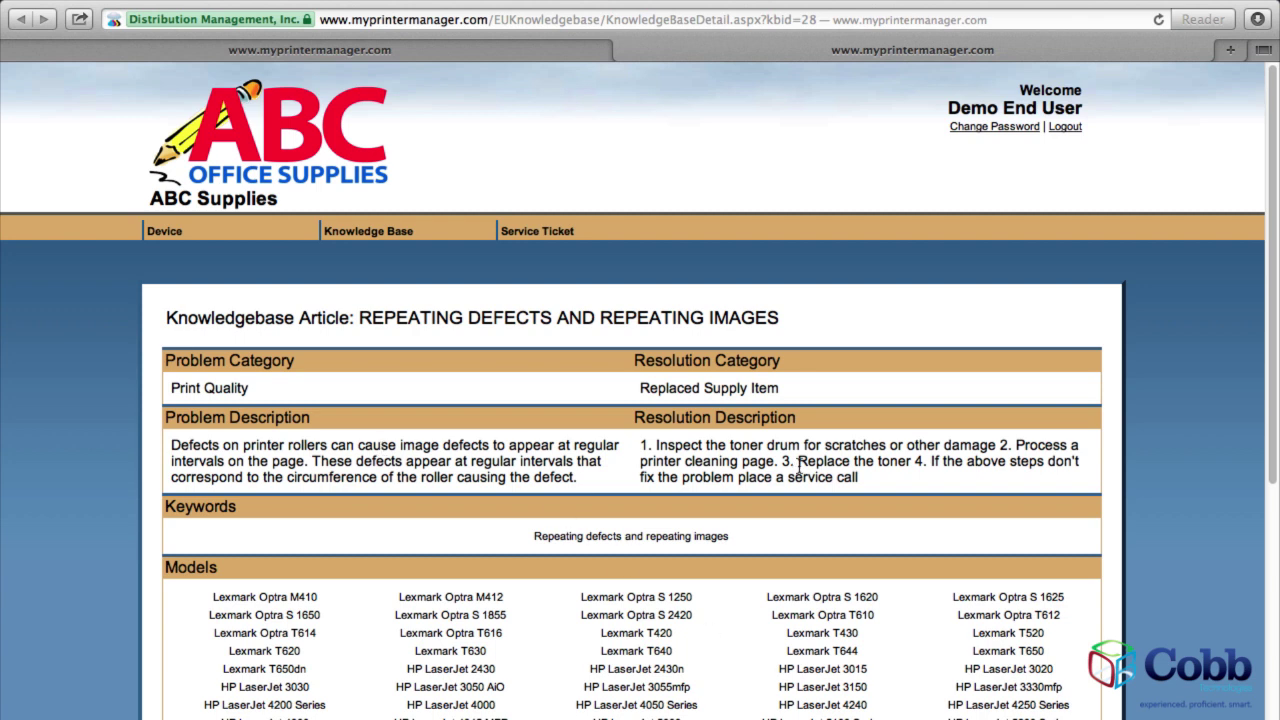
scroll(800, 468, down, 5)
scroll(787, 533, down, 11)
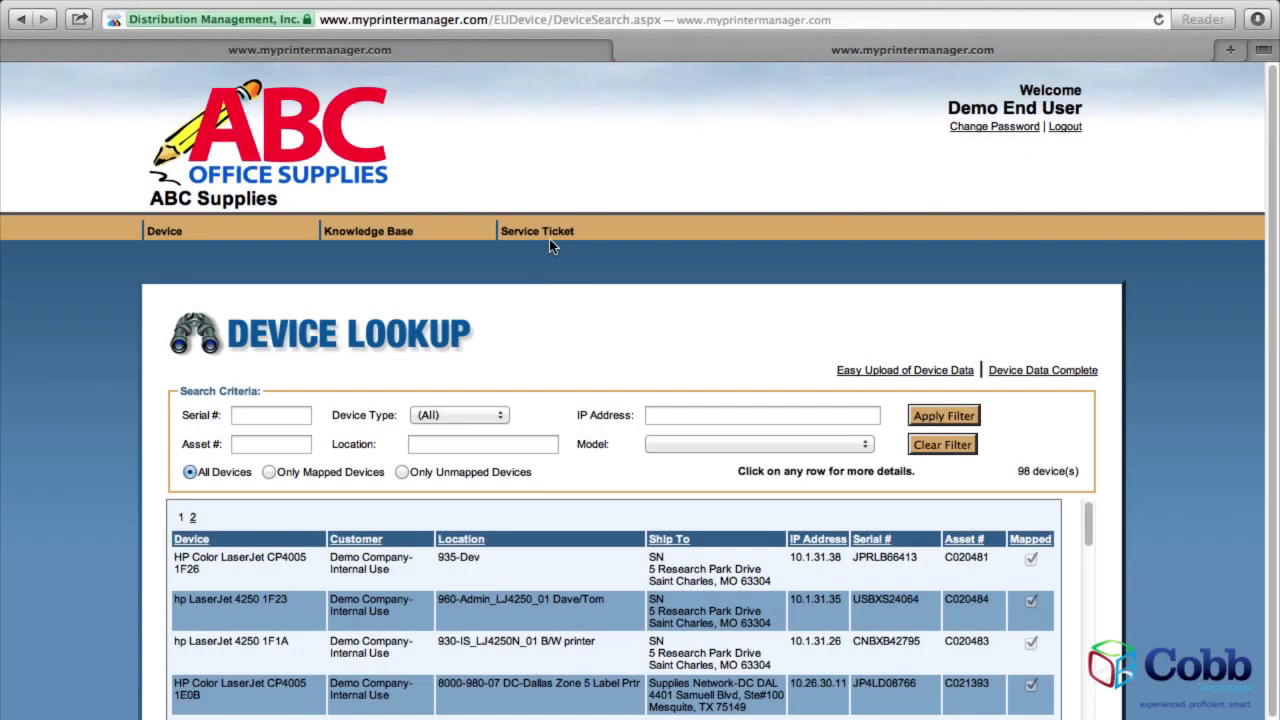
Search service tickets, view the open print-quality ticket, then rerun the search including closed tickets.
click(549, 240)
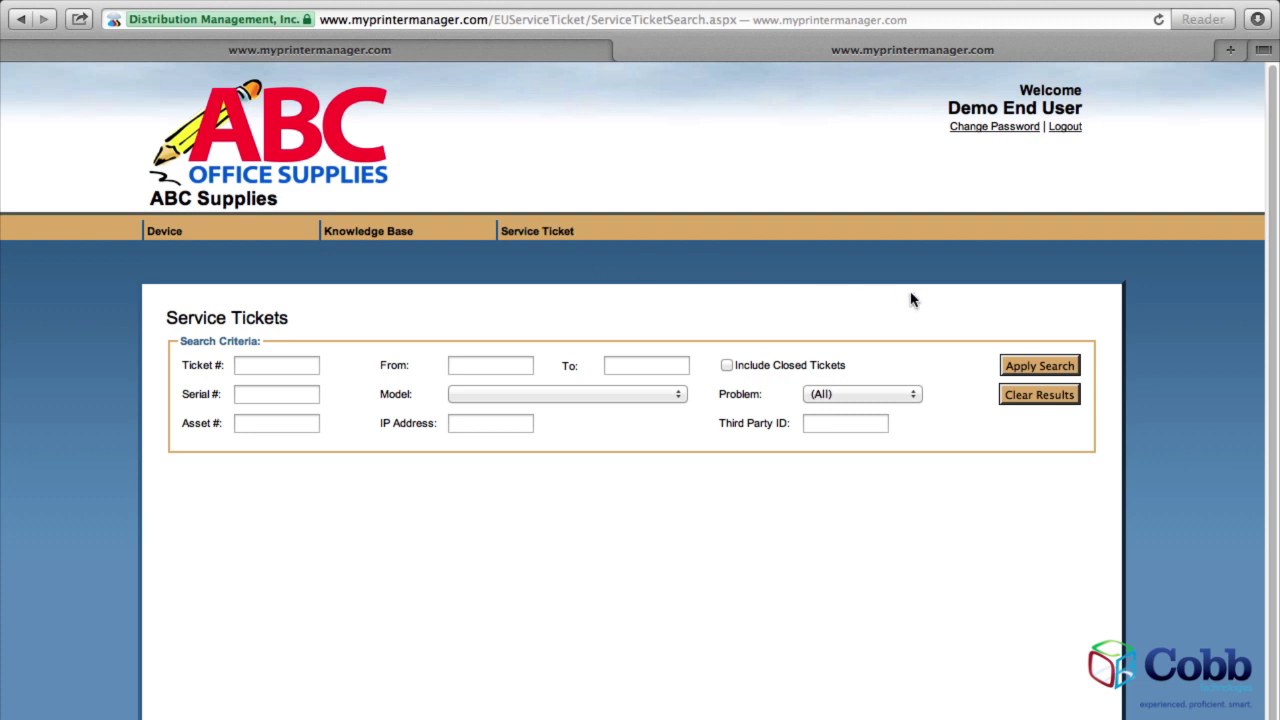
click(1021, 370)
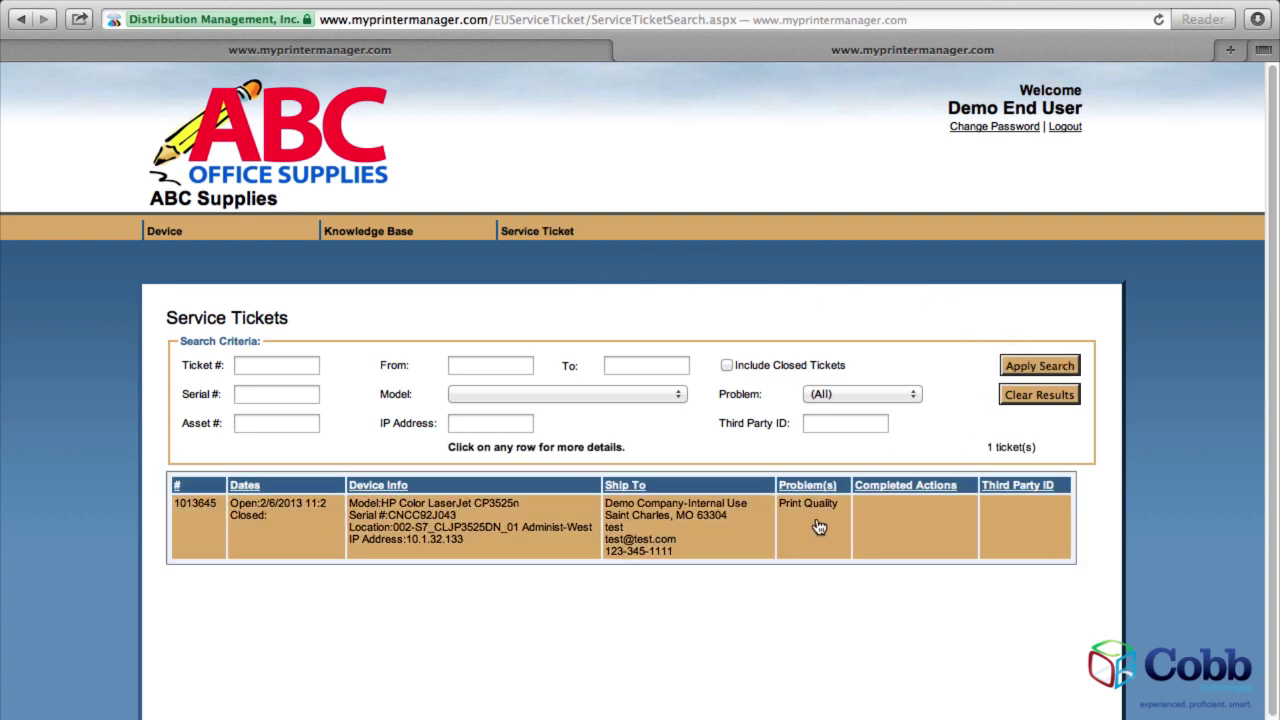
click(728, 537)
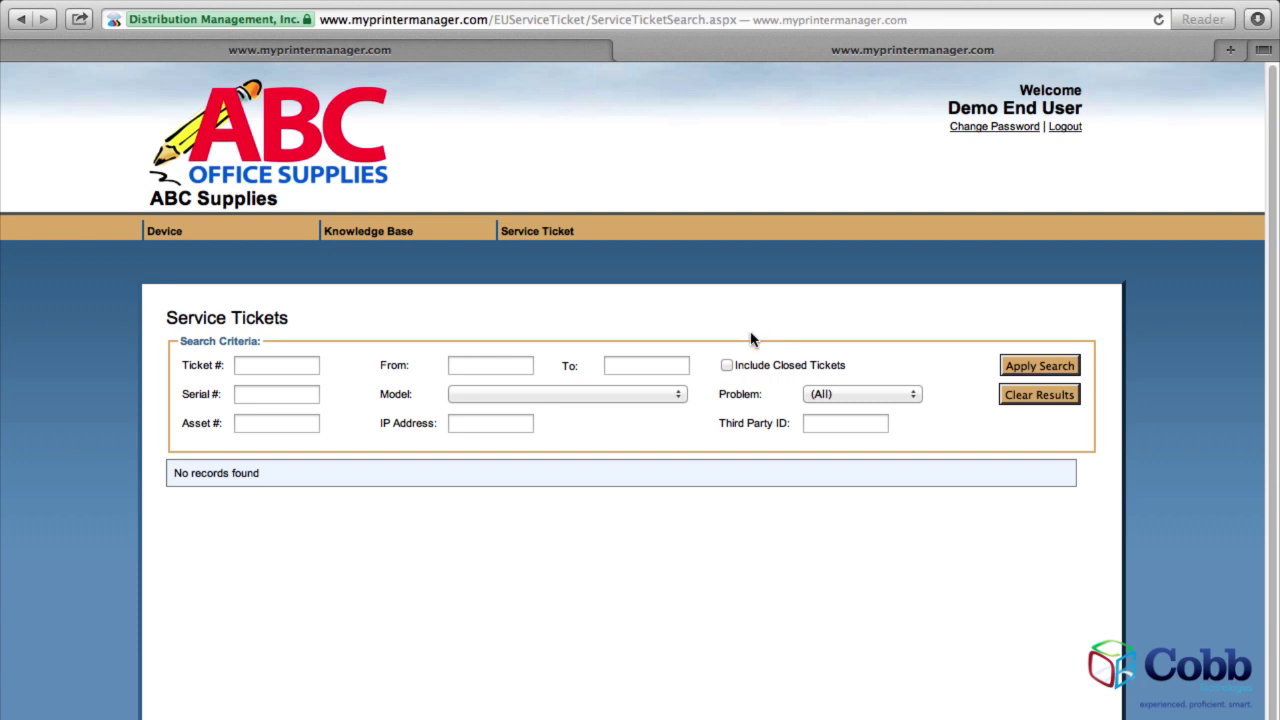
click(727, 366)
click(1053, 370)
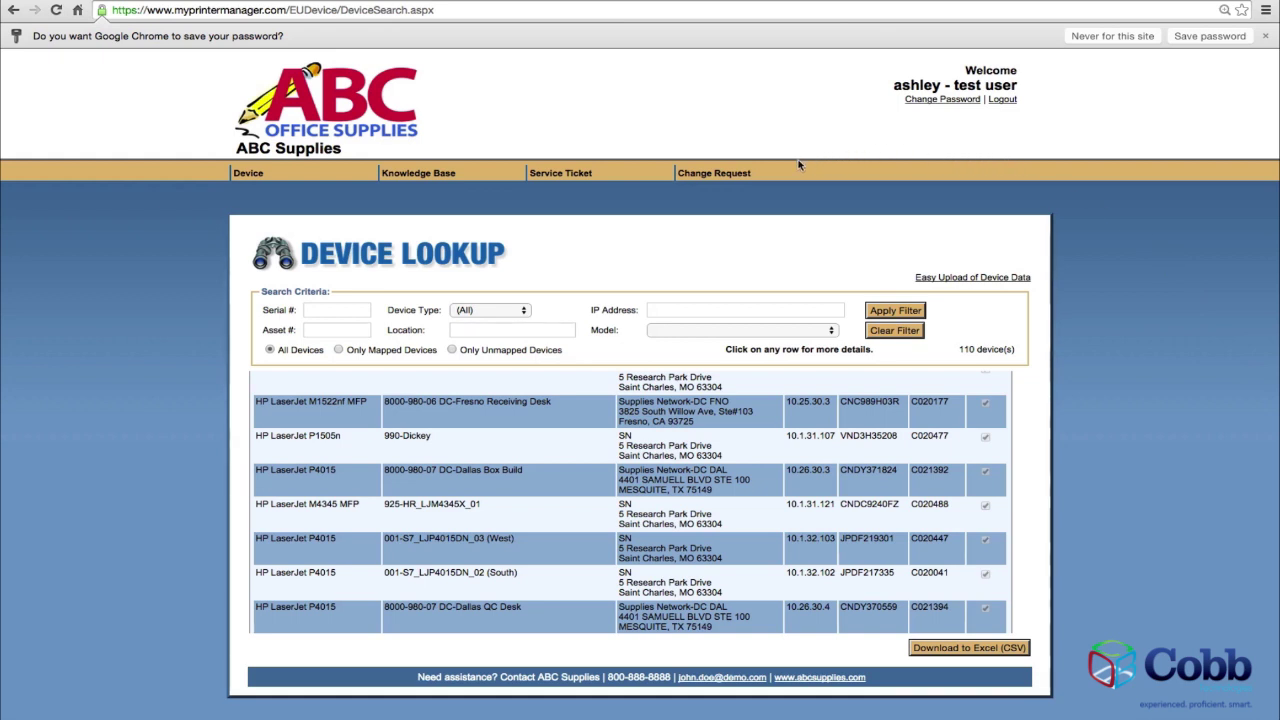
Create a new change request of type Add/Change, which opens as ID 1960, Not Submitted.
click(735, 176)
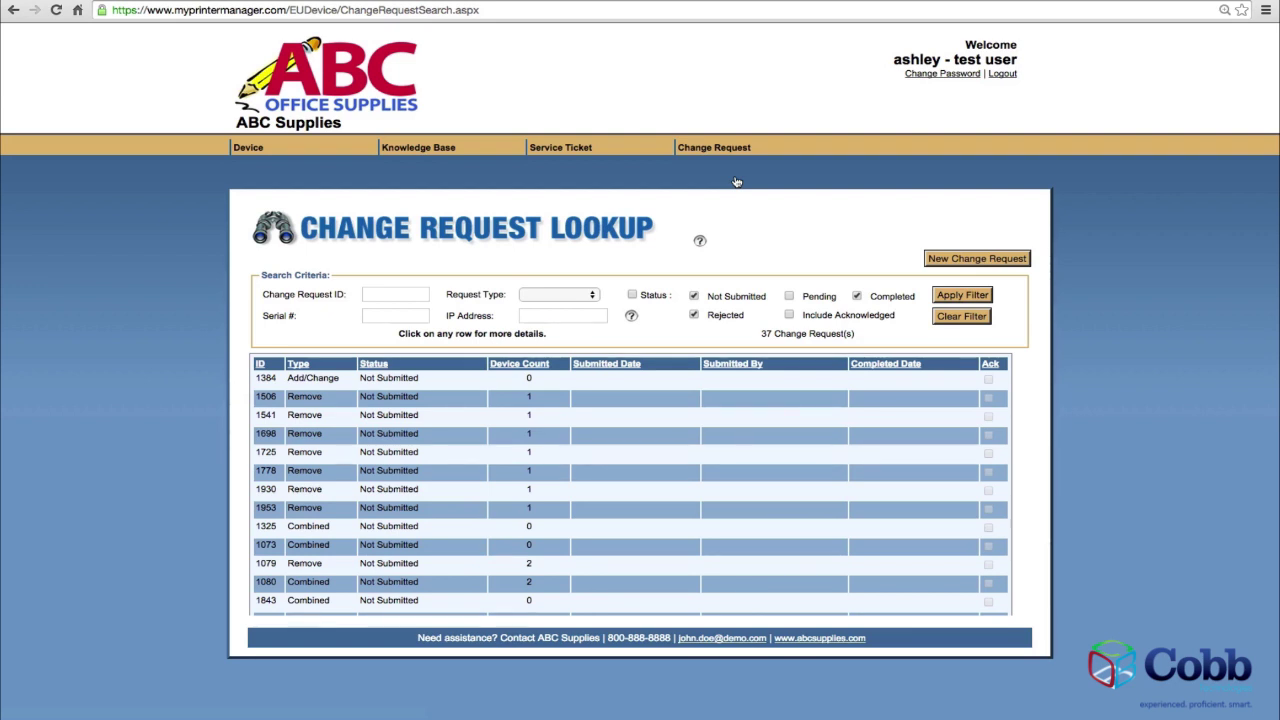
click(966, 262)
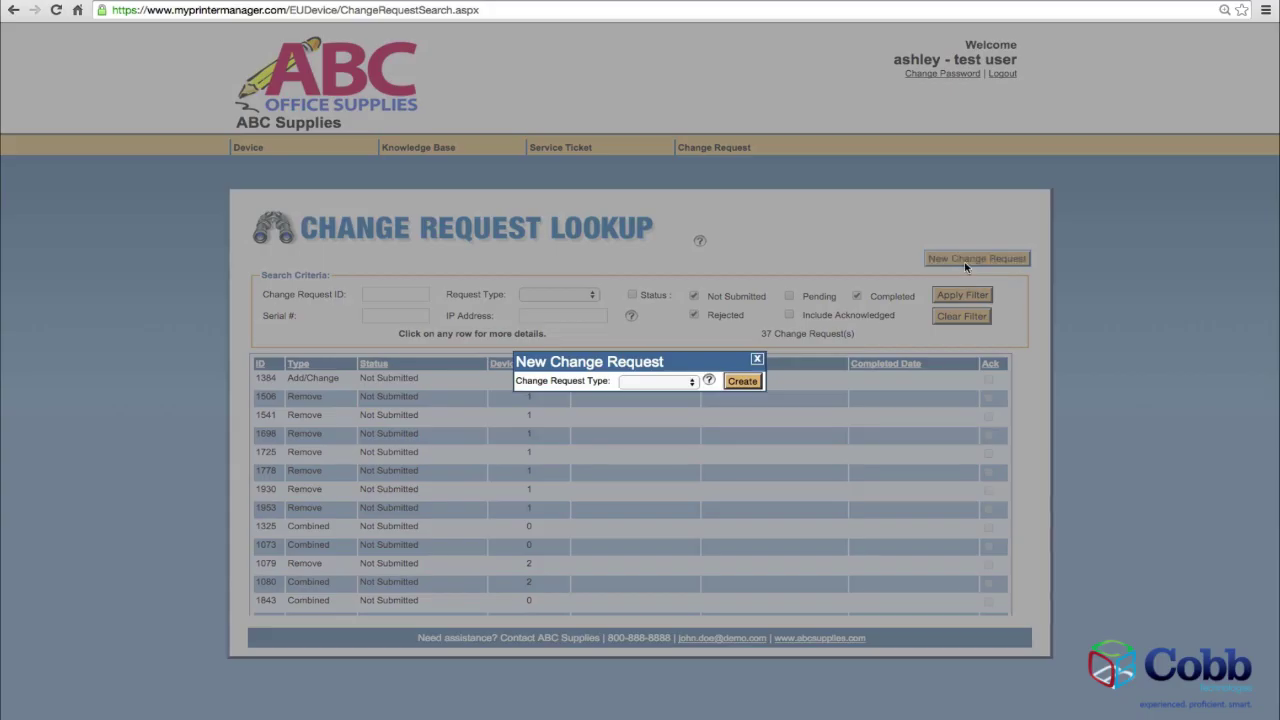
click(692, 382)
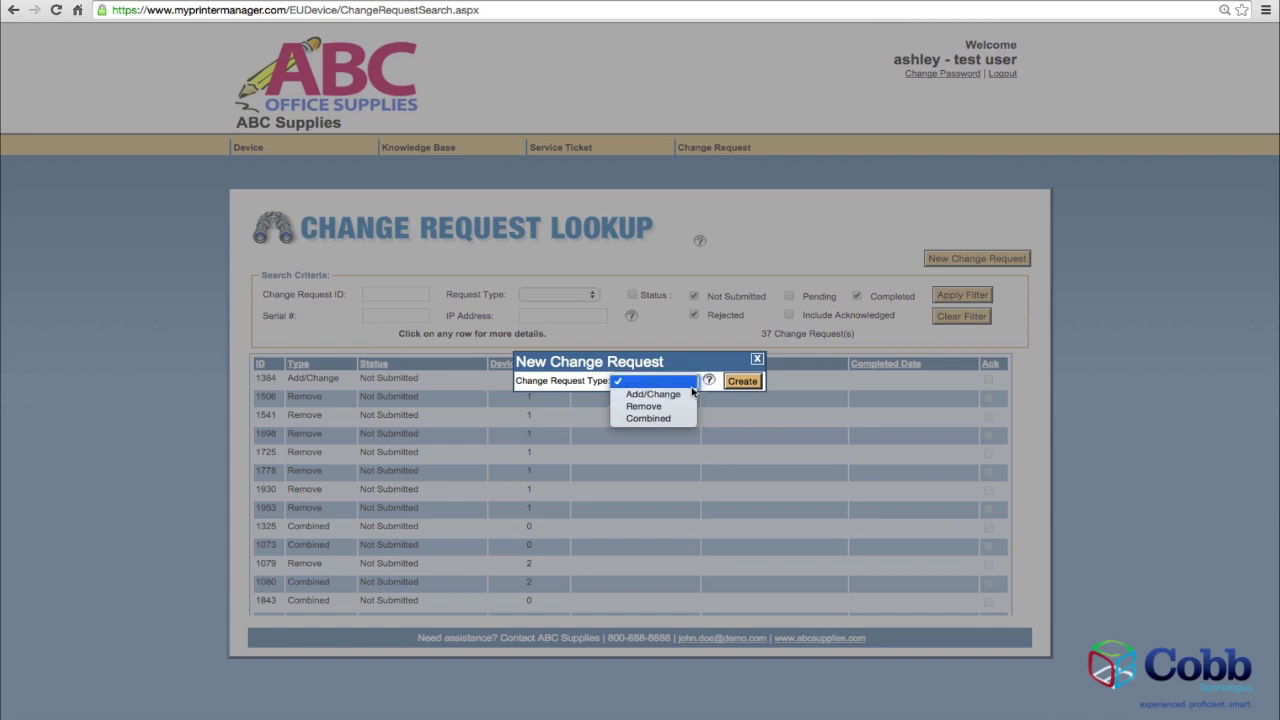
click(689, 394)
click(739, 384)
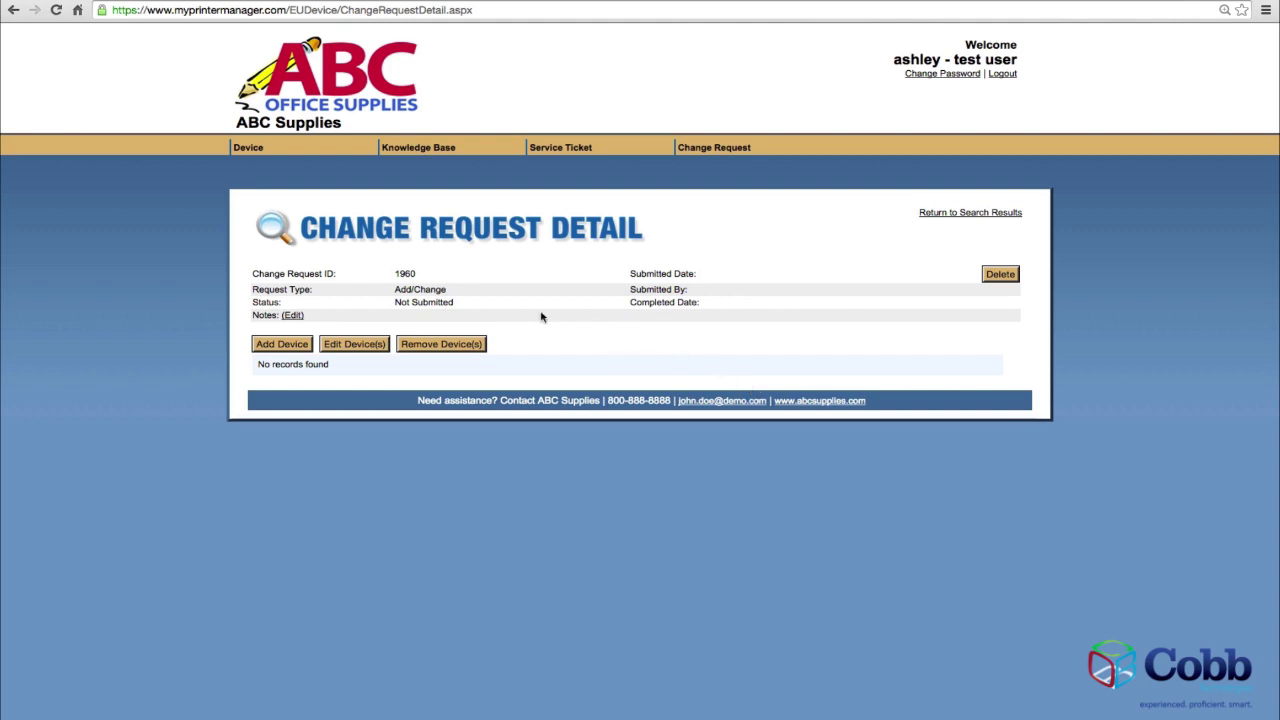
Add the HP Color LaserJet CP4005 1F26 and hp LaserJet 4250 1F23 devices to request 1960.
click(291, 346)
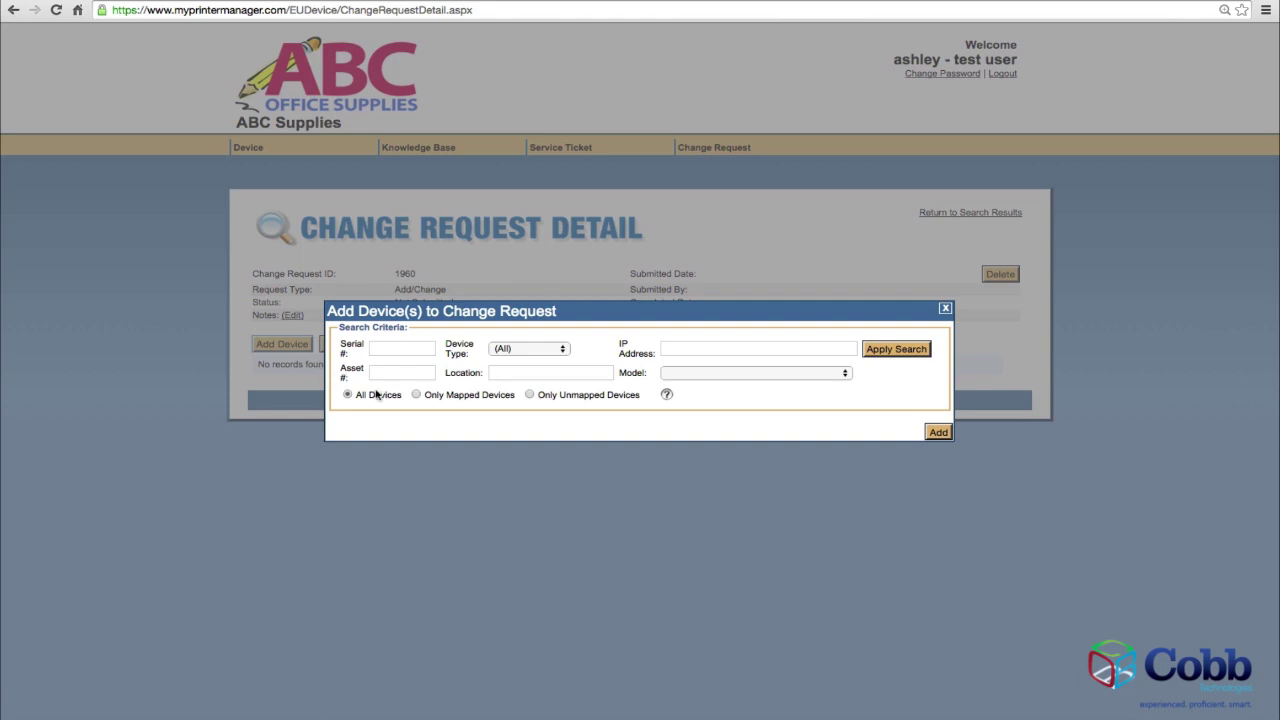
click(905, 346)
click(901, 349)
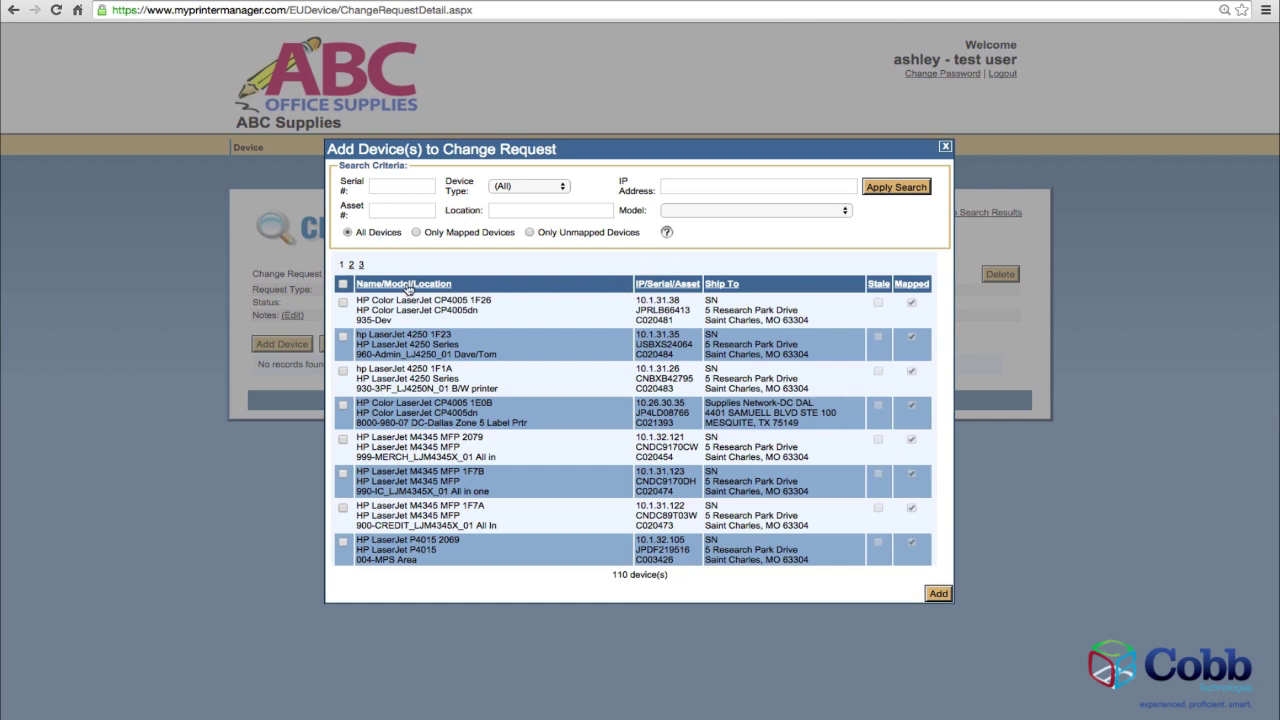
click(344, 302)
click(344, 338)
click(939, 594)
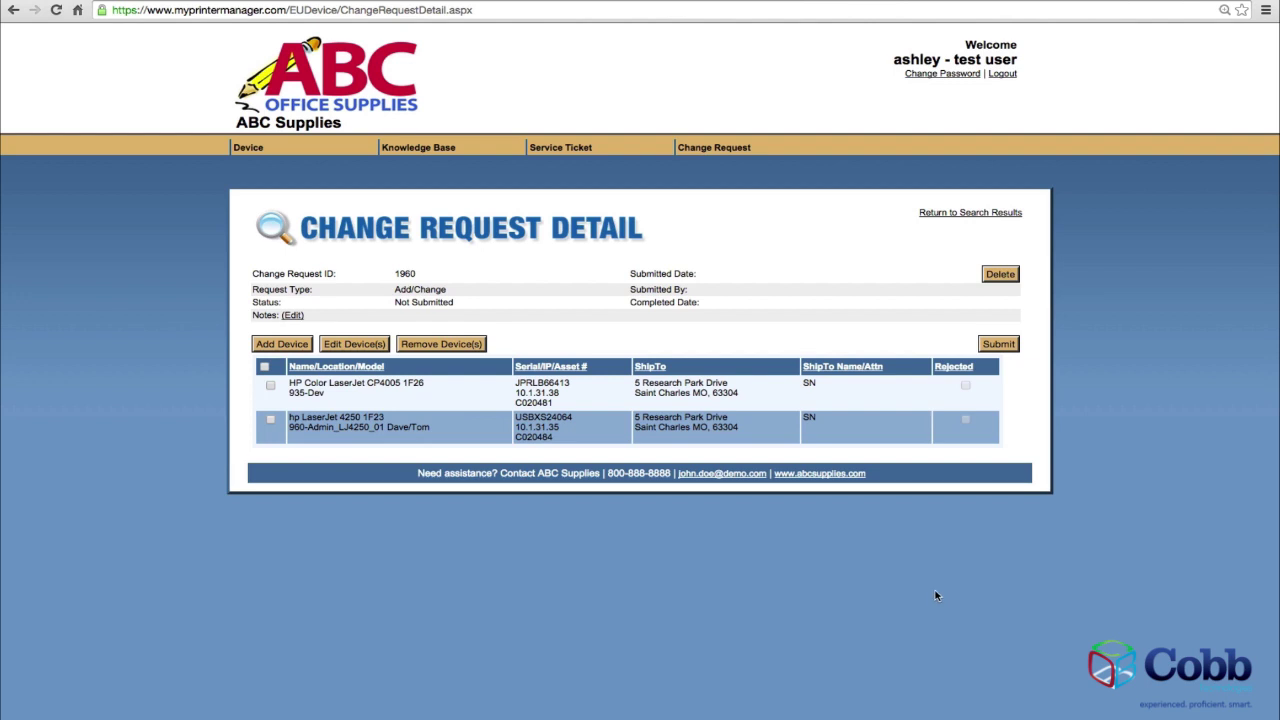
Set the CP4005 1F26's existing ship-to address to Supplies Network-DC FNO, Fresno, CA.
click(271, 387)
click(355, 344)
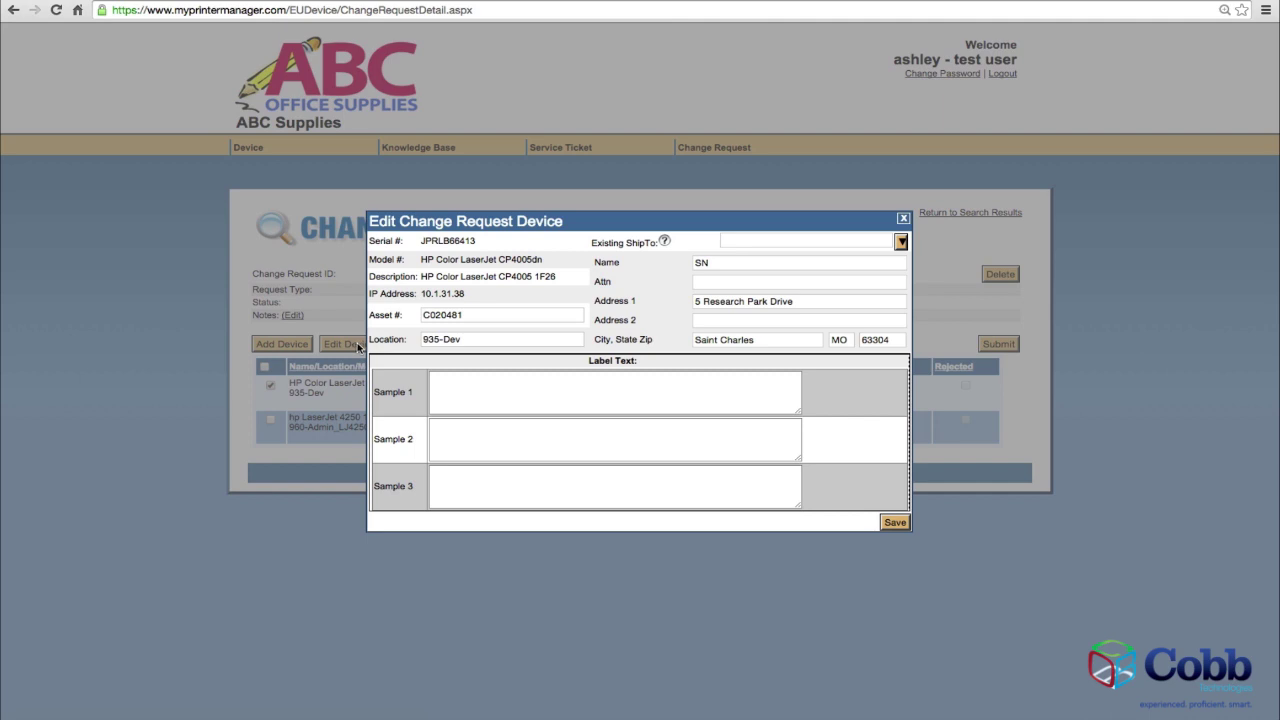
click(901, 242)
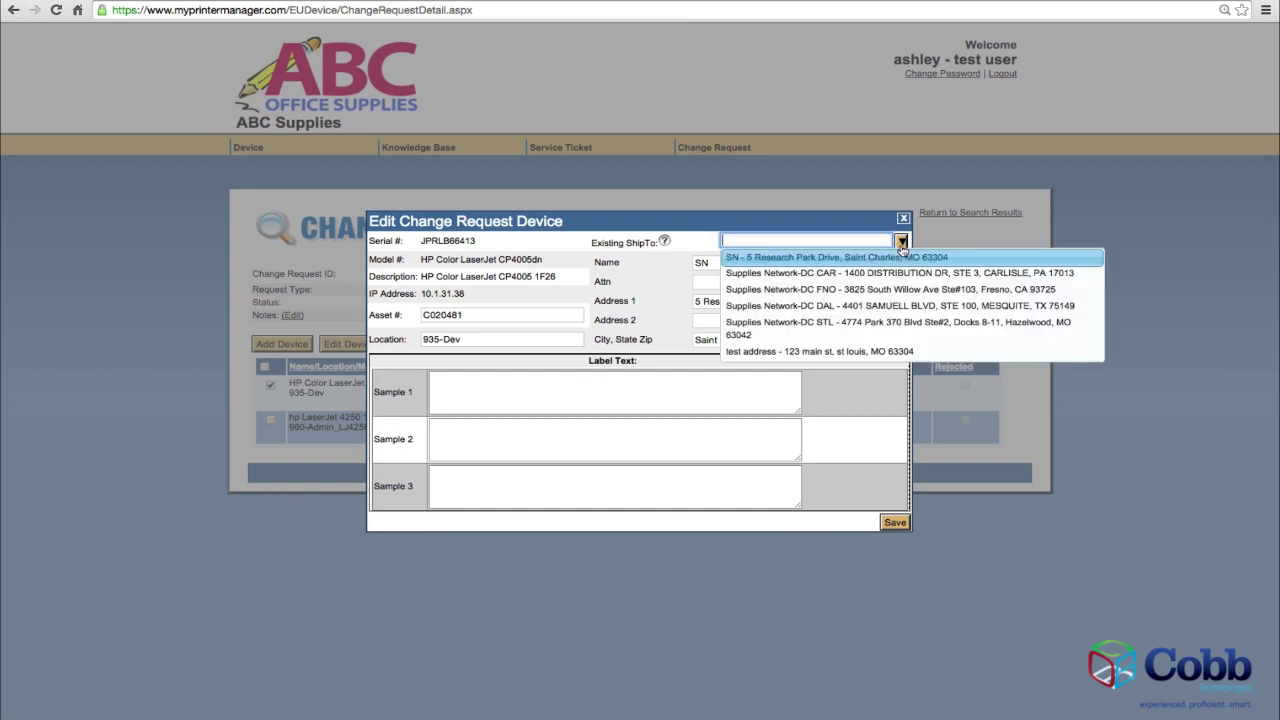
click(865, 289)
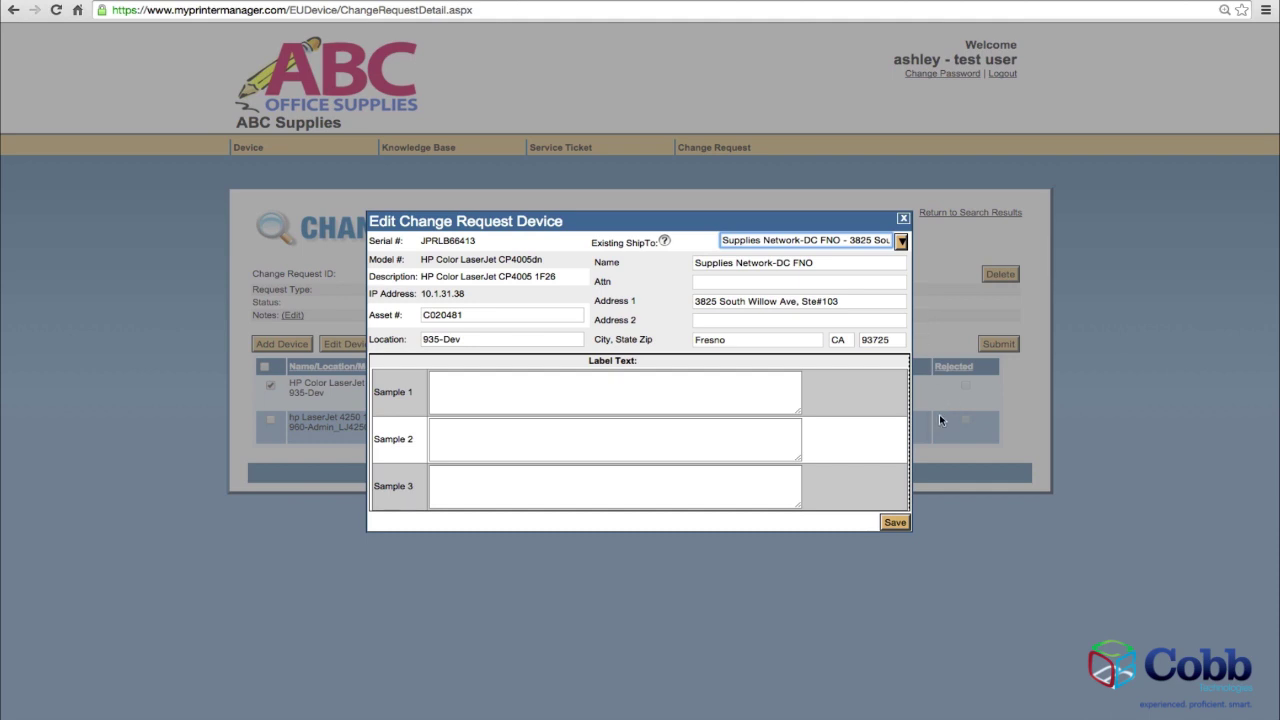
click(892, 524)
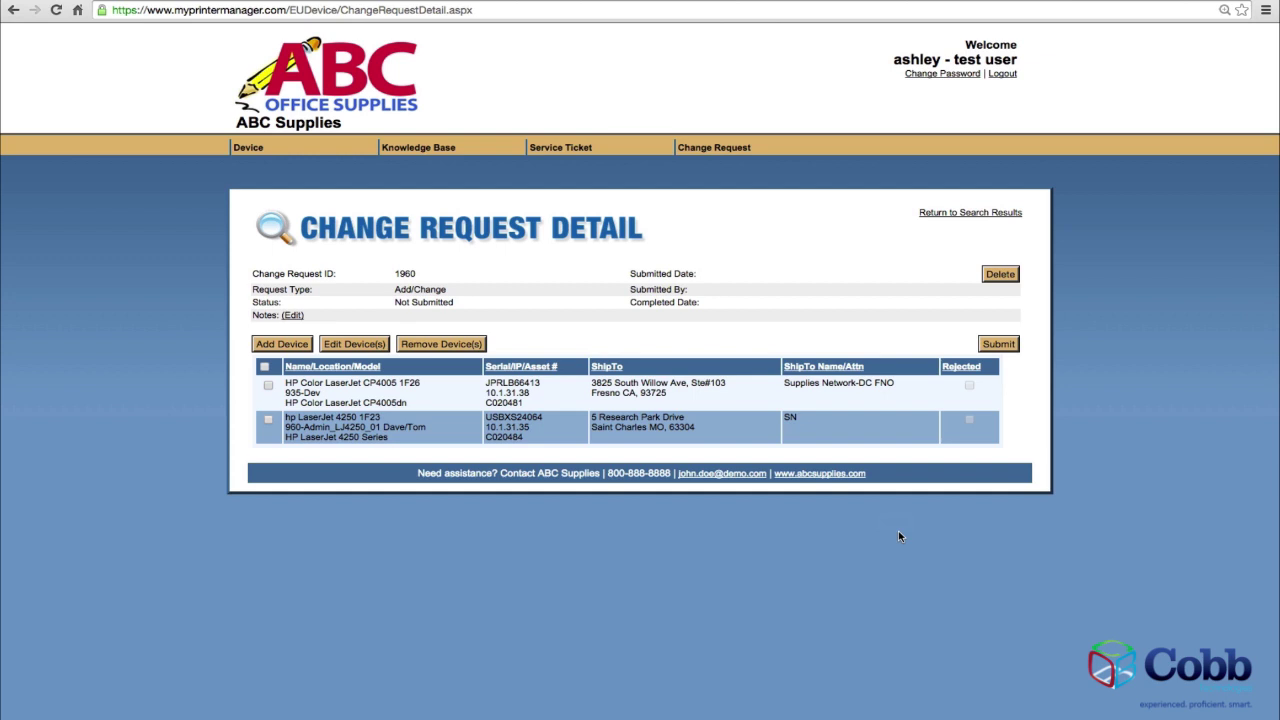
Save the note 'note' on change request 1960 and submit the request.
click(294, 318)
click(538, 382)
text(note)
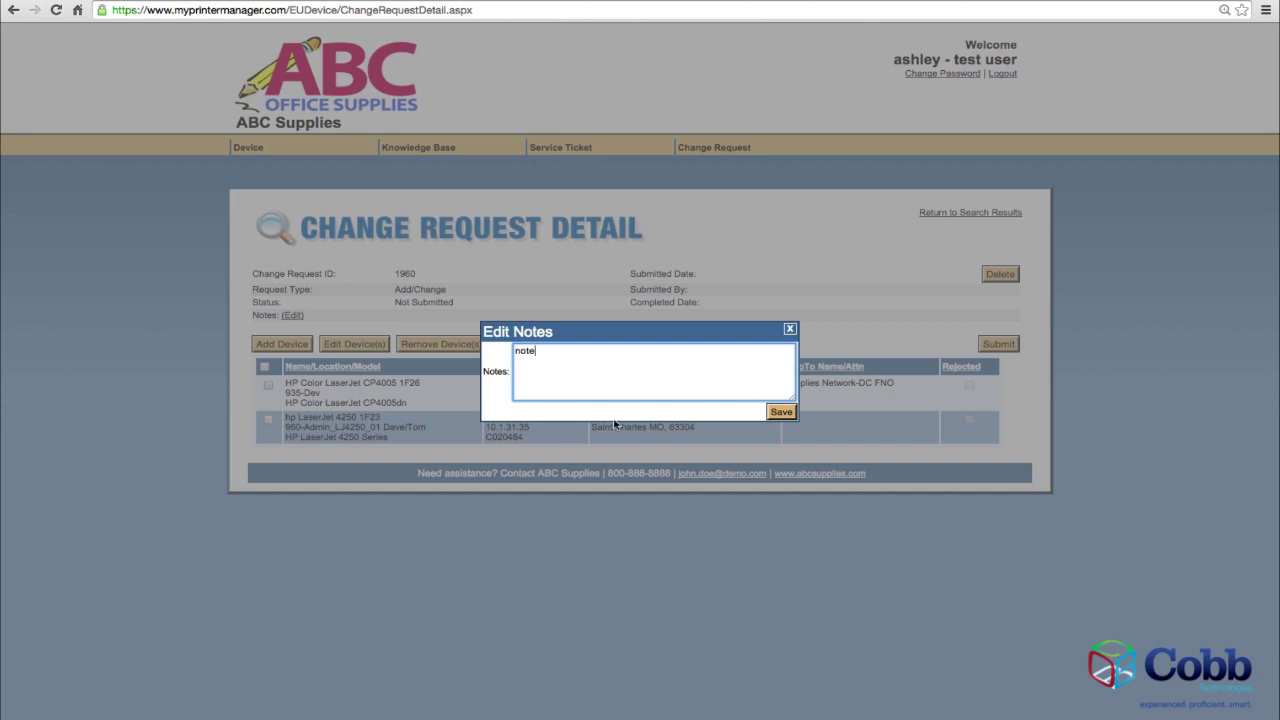
click(780, 411)
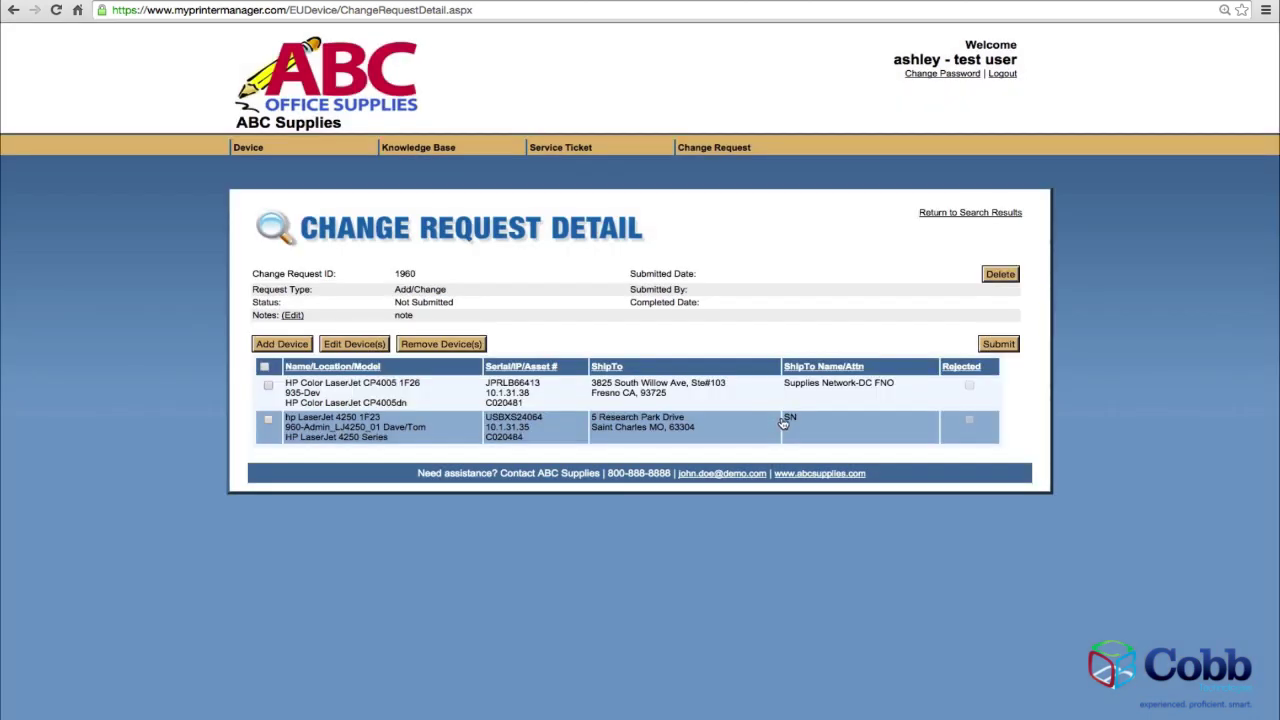
click(1004, 345)
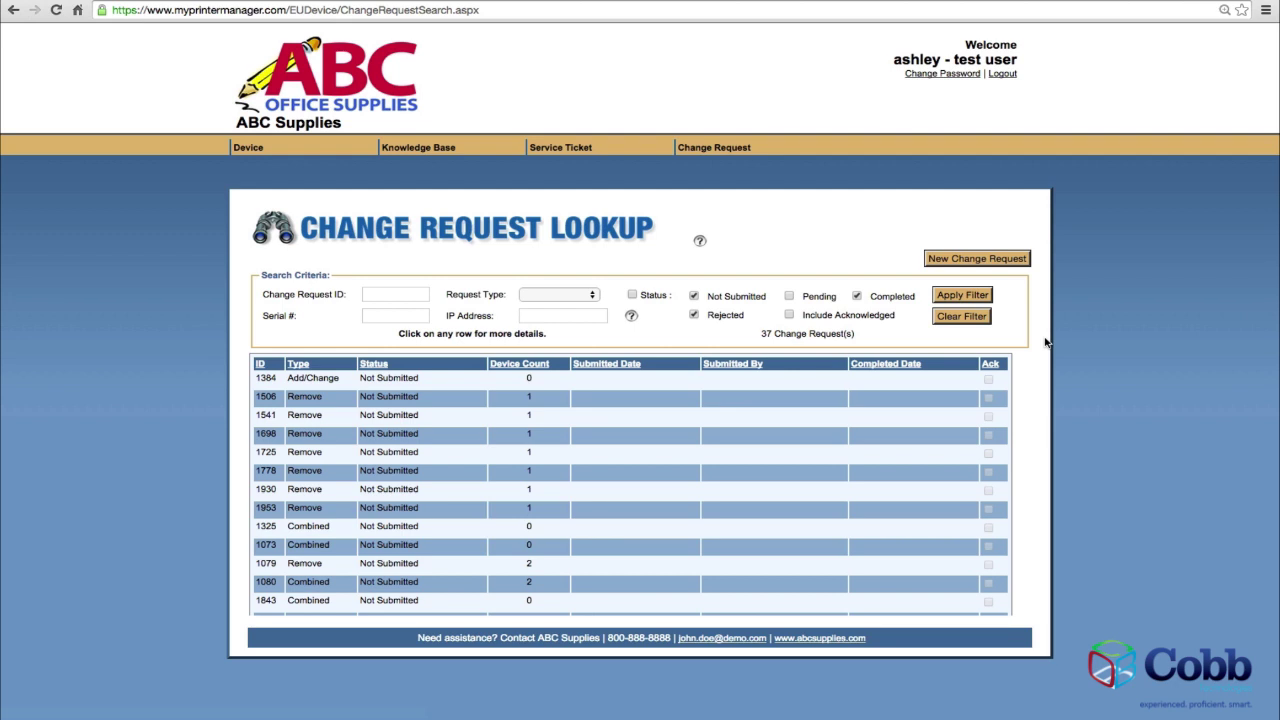
Create a new Remove change request (ID 1962) and open its Add Device(s) search form.
click(1005, 261)
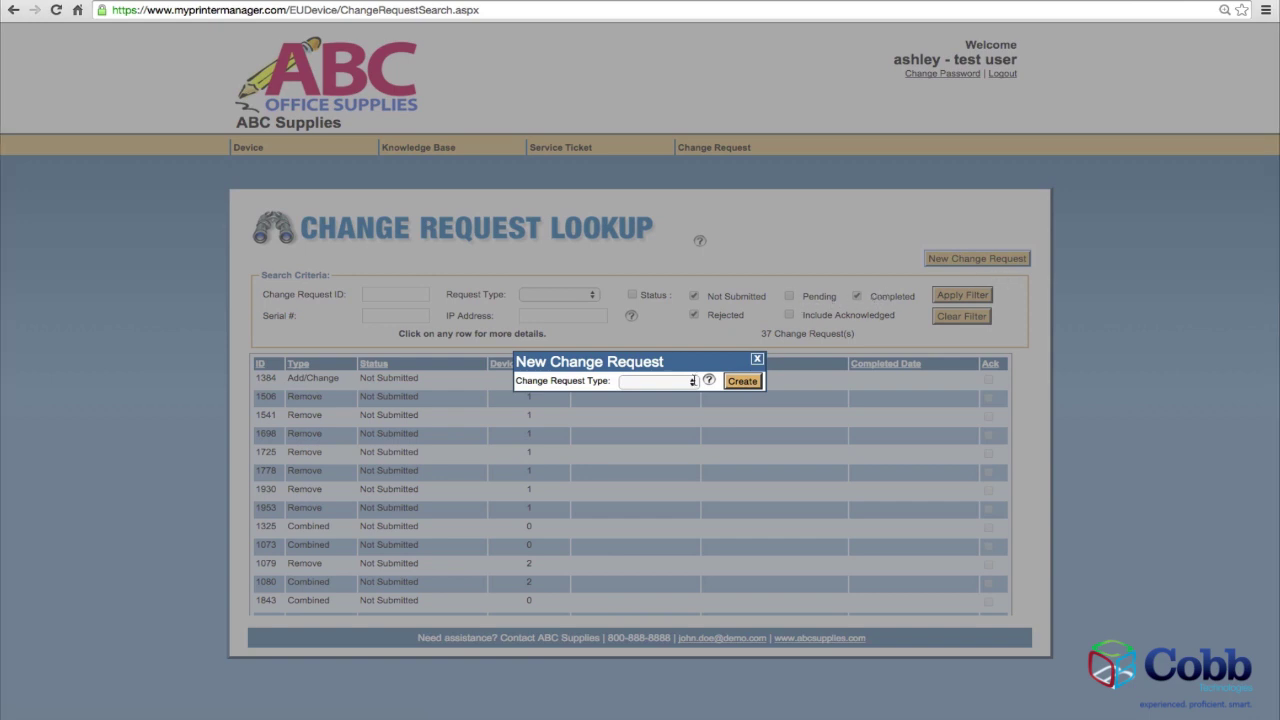
click(692, 381)
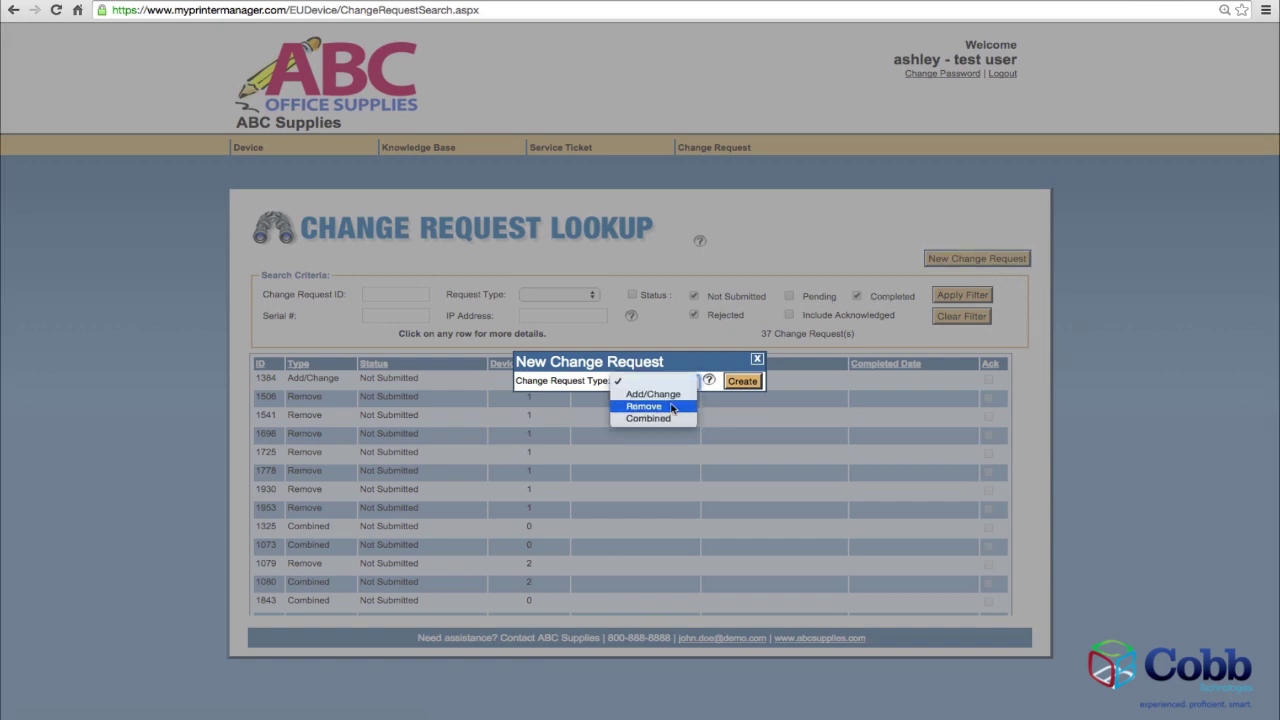
click(672, 408)
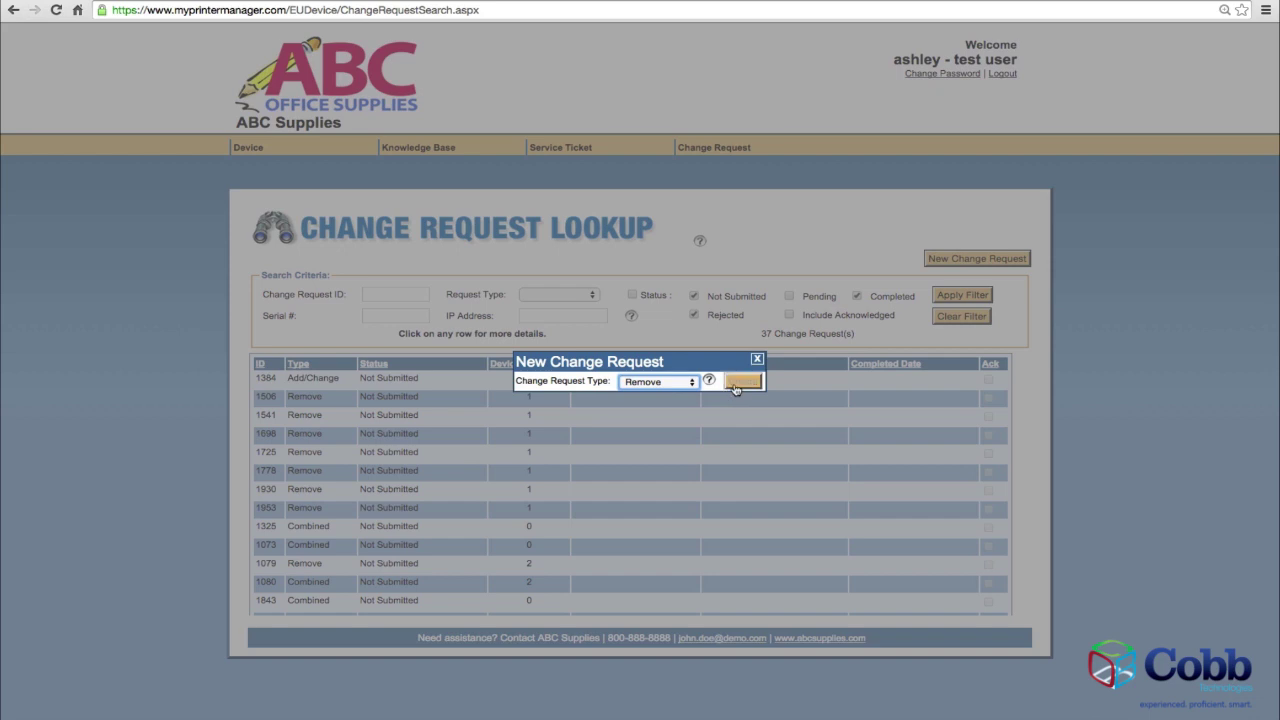
click(738, 384)
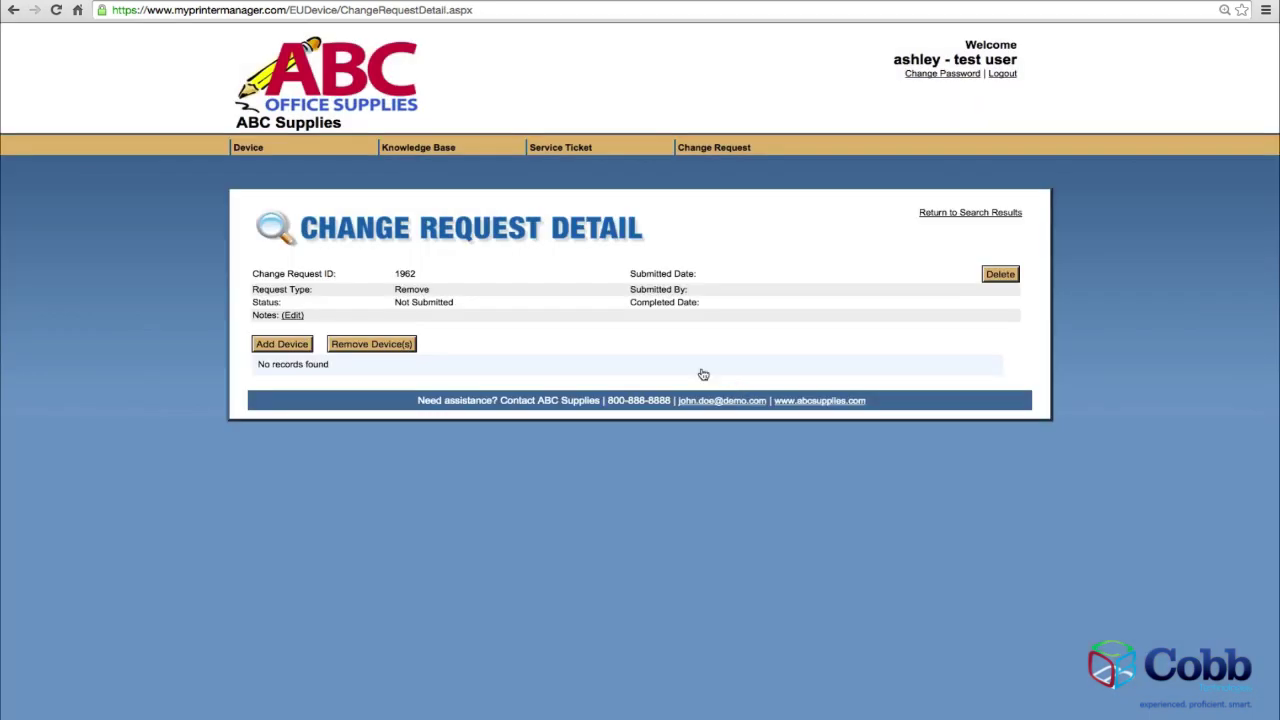
click(296, 345)
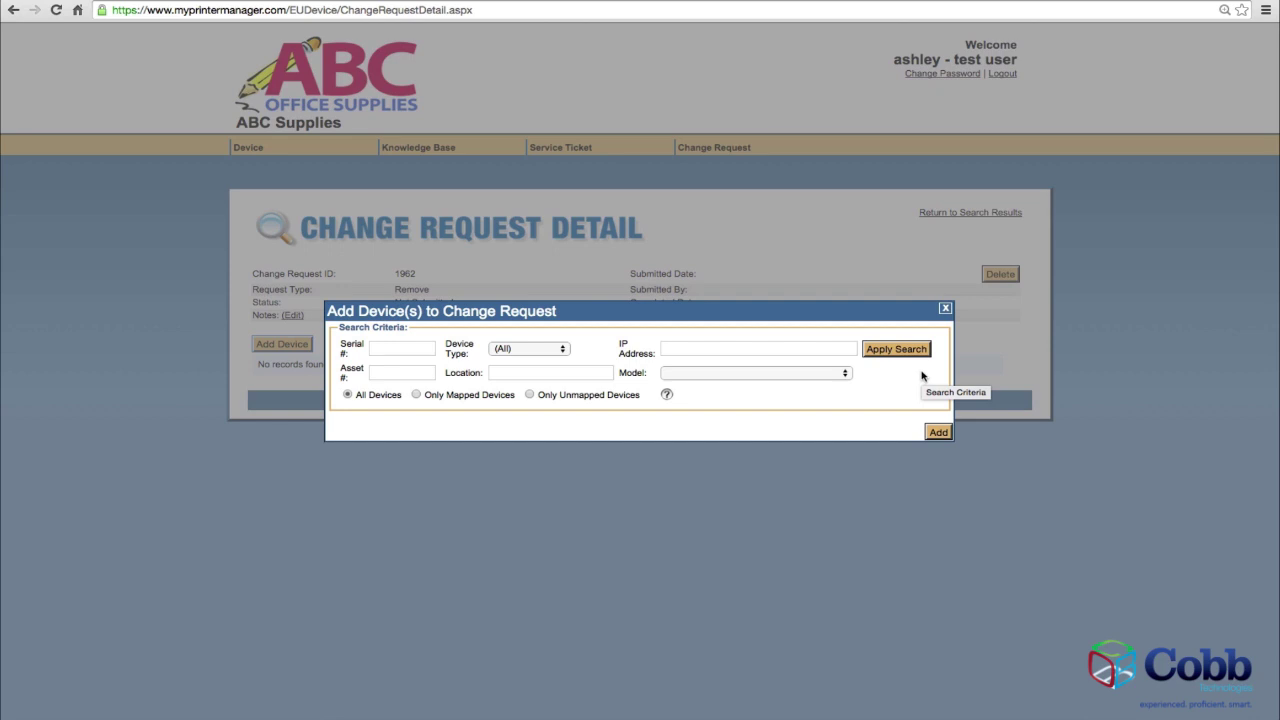
Search devices and add printers CP4005 1F26, 4250 1F23 and 4250 1F1A to Remove request 1962.
click(918, 356)
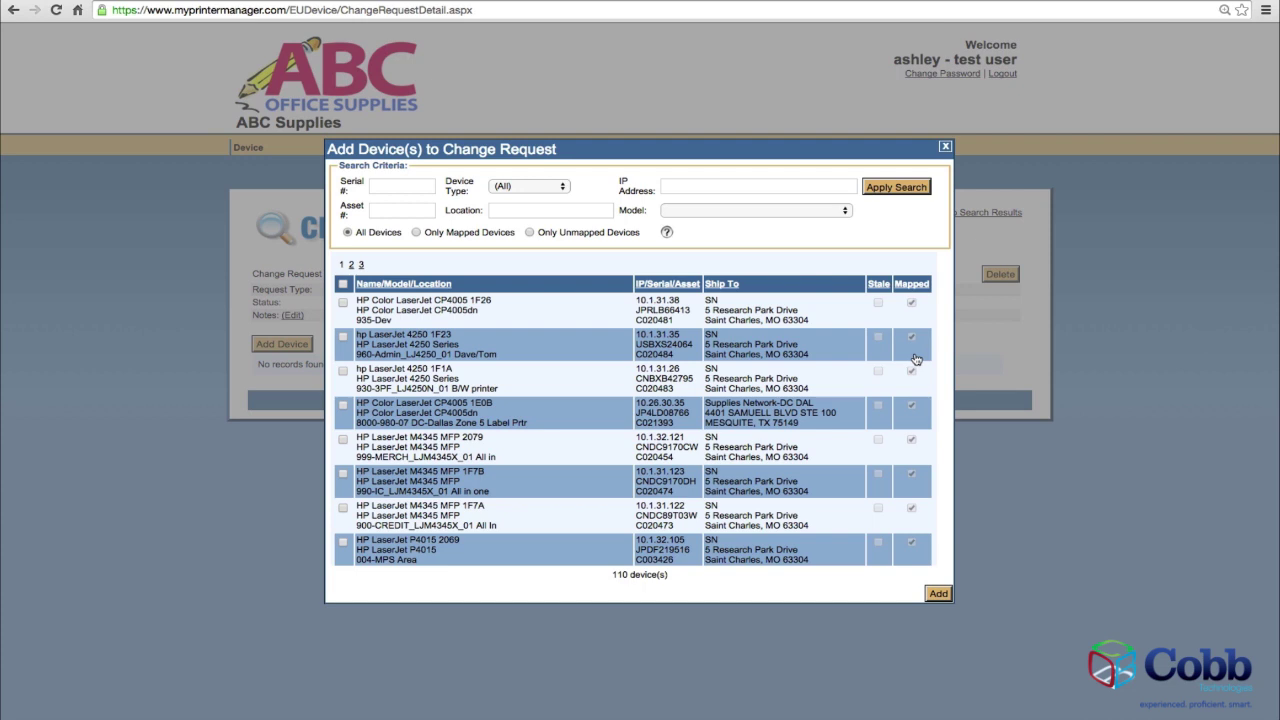
click(342, 304)
click(343, 340)
click(938, 595)
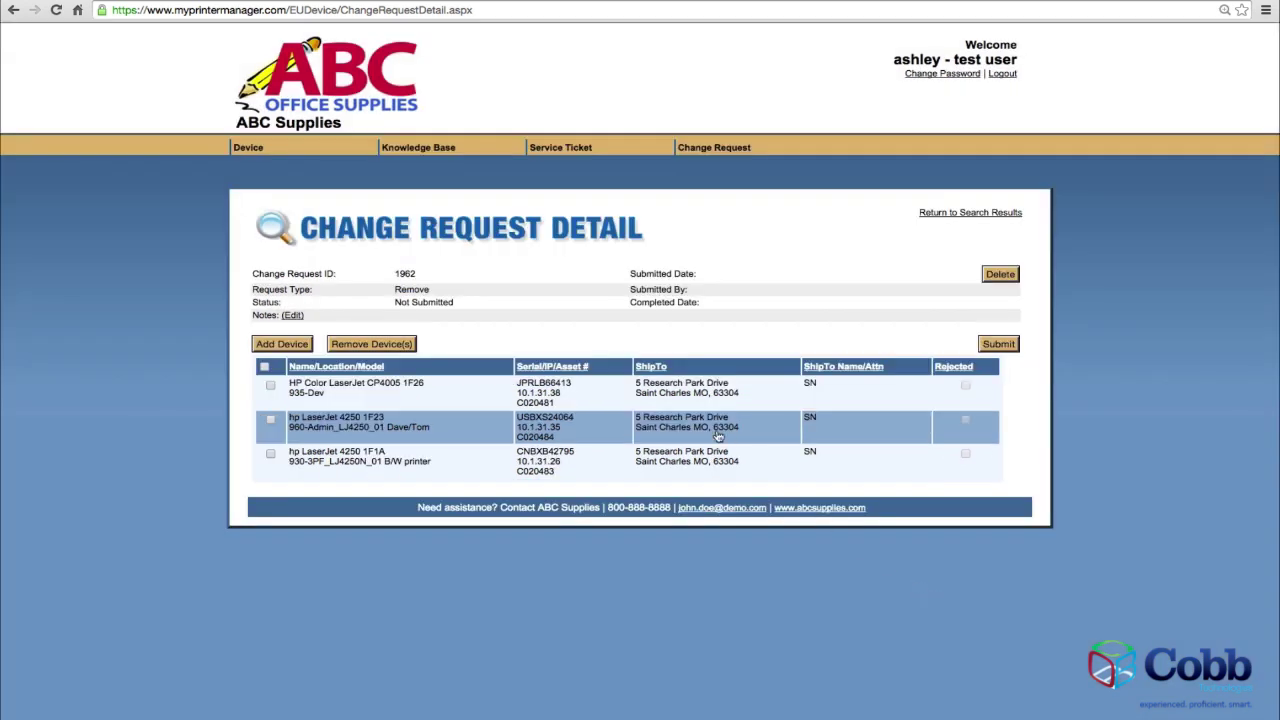
Add the note 'note' to Remove request 1962, save it, and submit the request.
click(293, 316)
click(543, 384)
text(note)
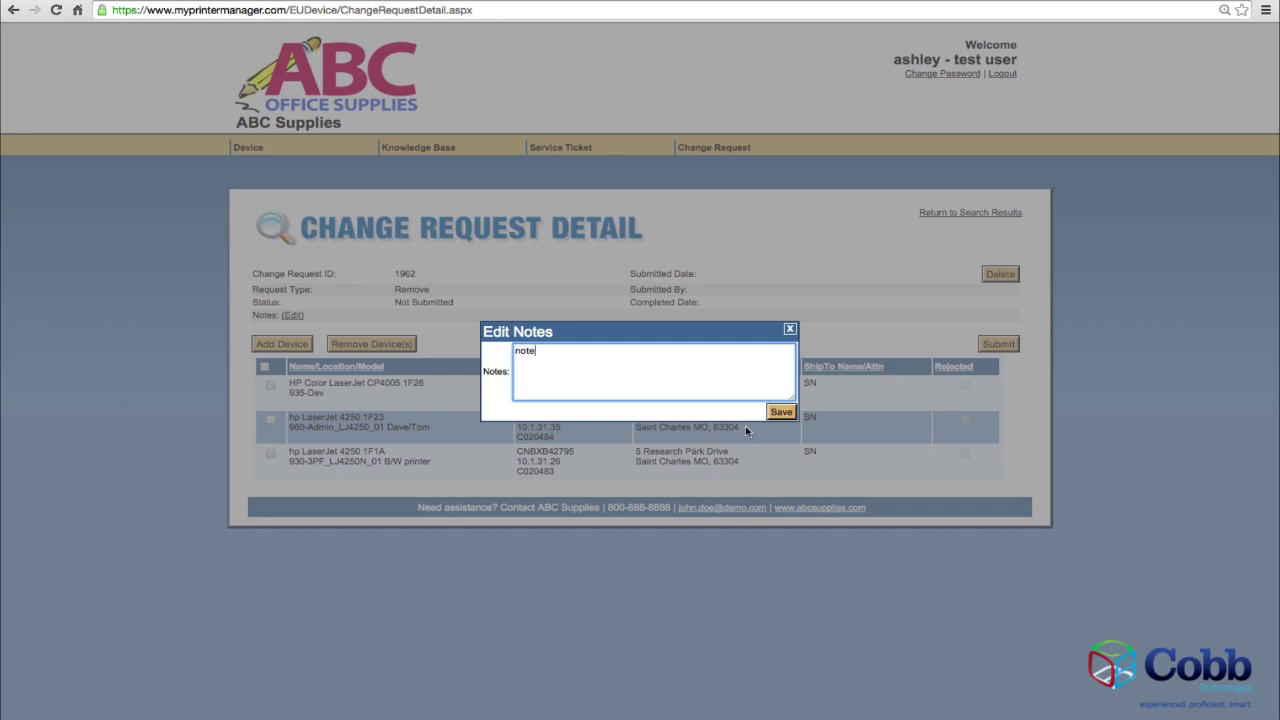
click(781, 412)
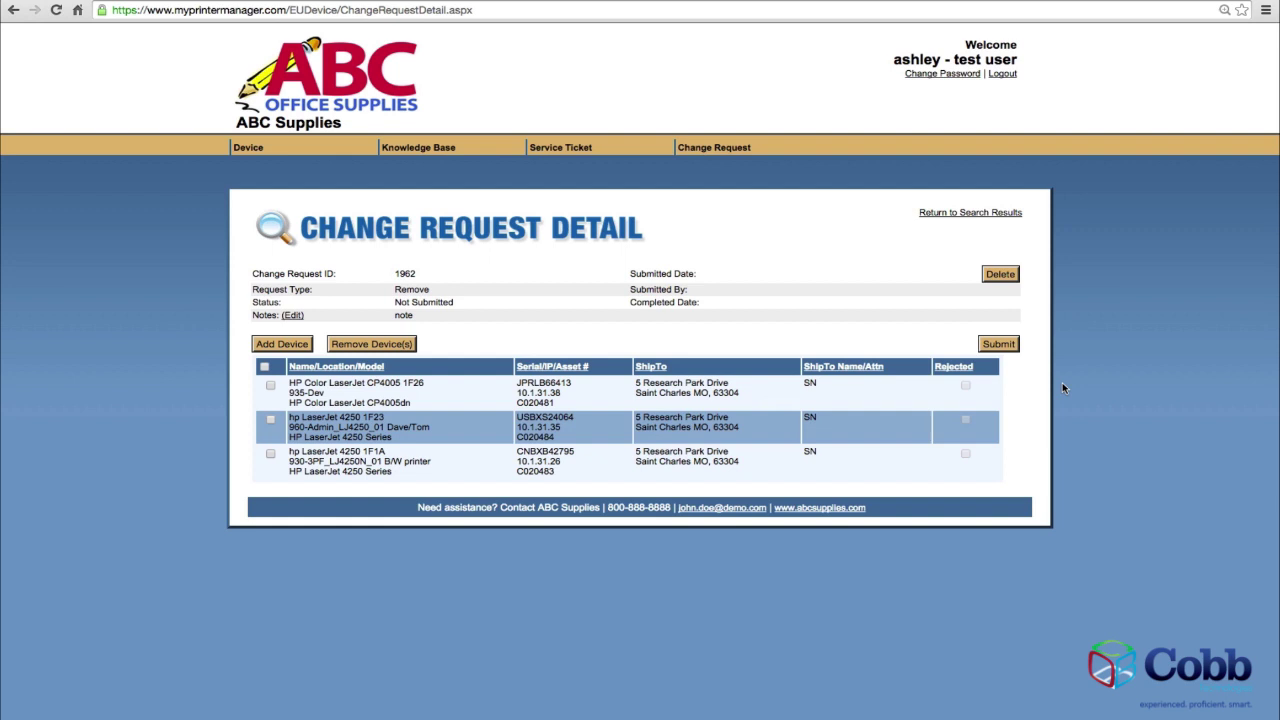
click(1005, 346)
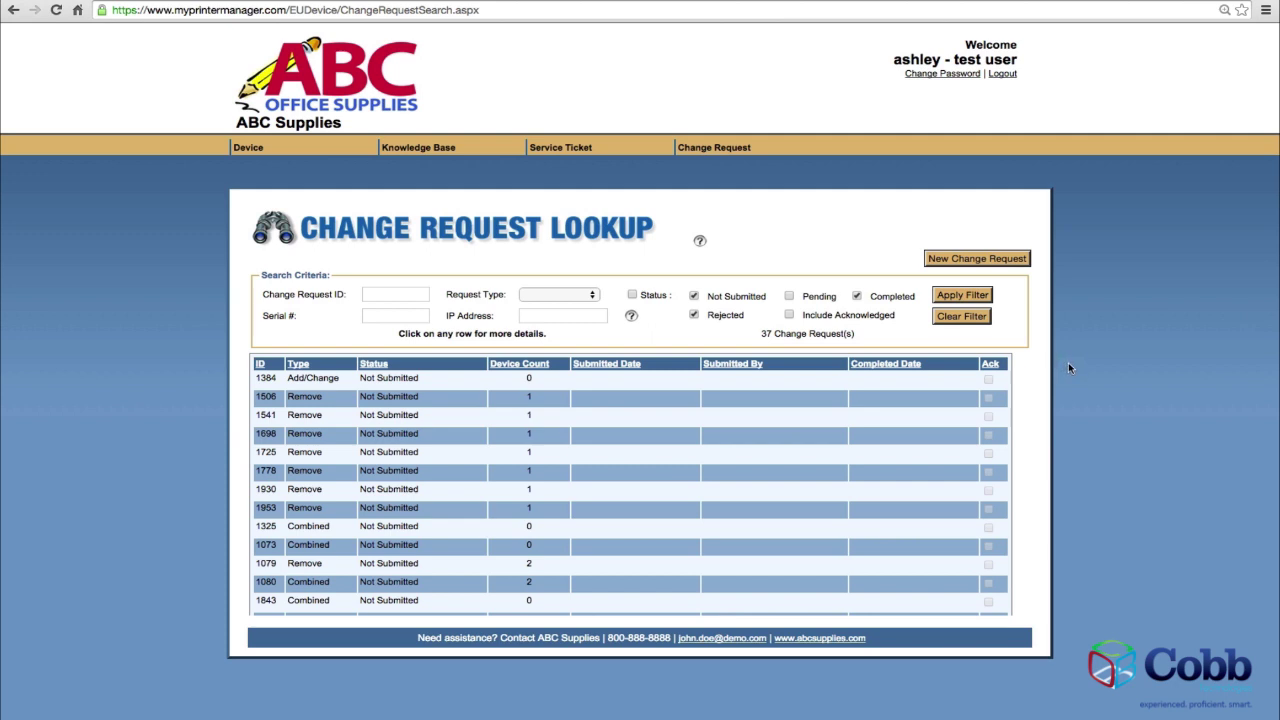
Create a new Combined change request (ID 1965) and bring up its Add Device search.
click(1011, 262)
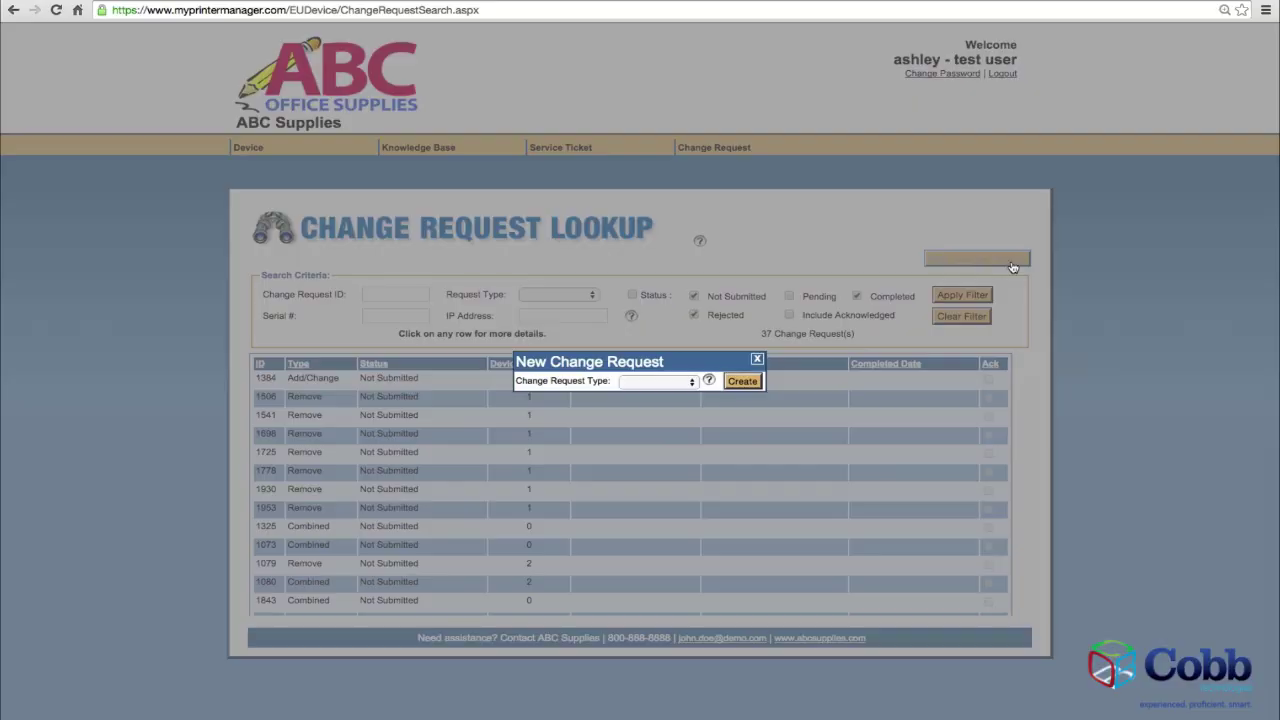
click(692, 383)
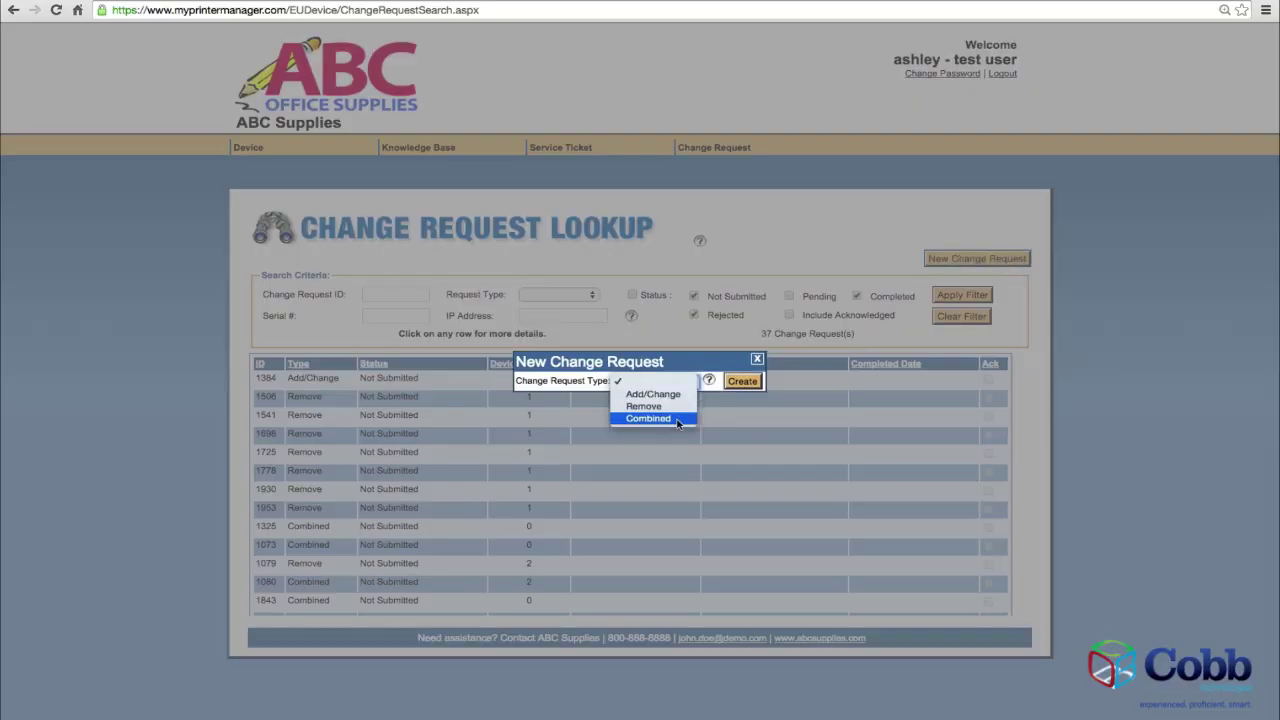
click(677, 420)
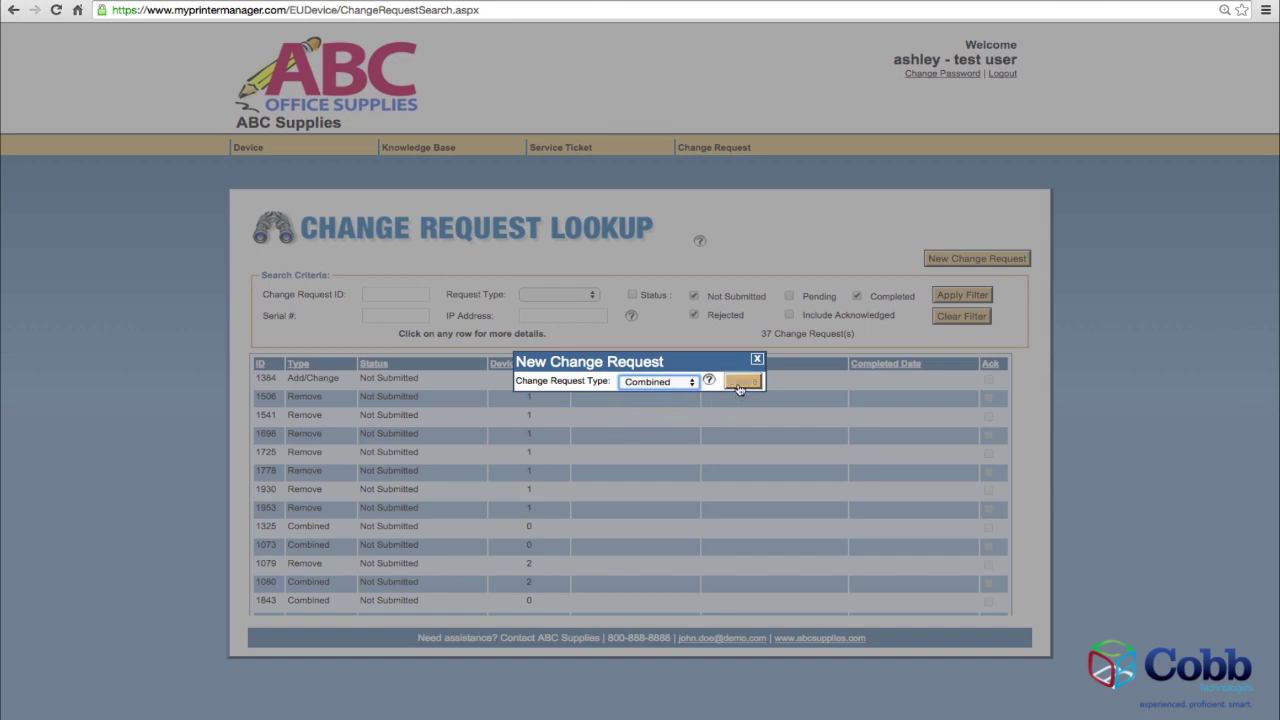
click(741, 383)
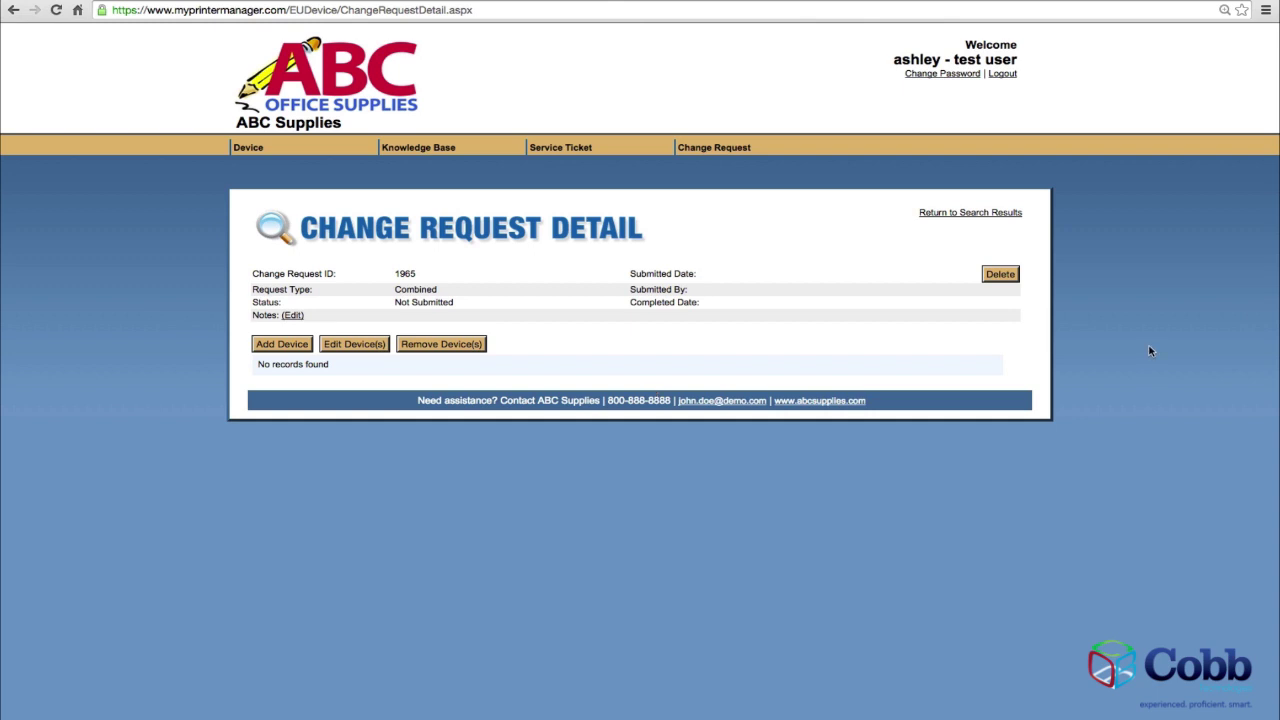
click(292, 344)
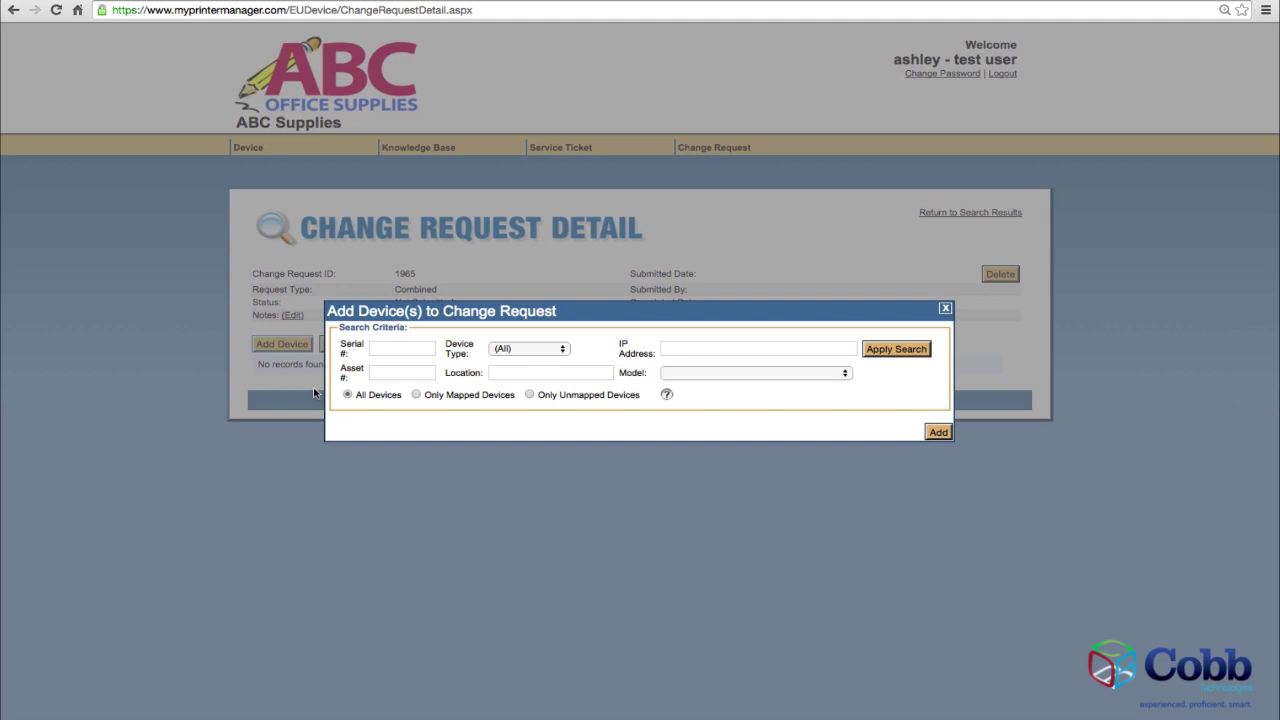
Add CP4005 1F26 and 4250 1F23 as Add/Change, and 4250 1F1A and CP4005 1E0B as Remove.
click(910, 352)
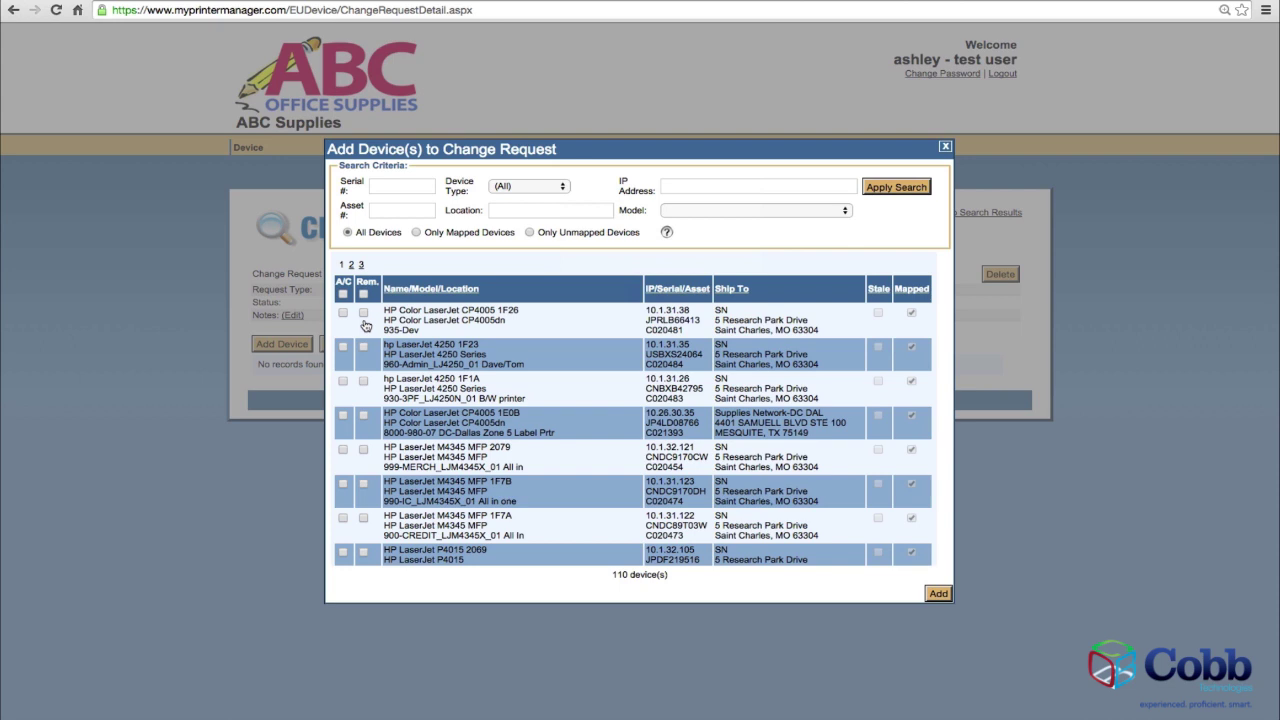
click(343, 313)
click(343, 348)
click(364, 382)
click(364, 415)
click(938, 595)
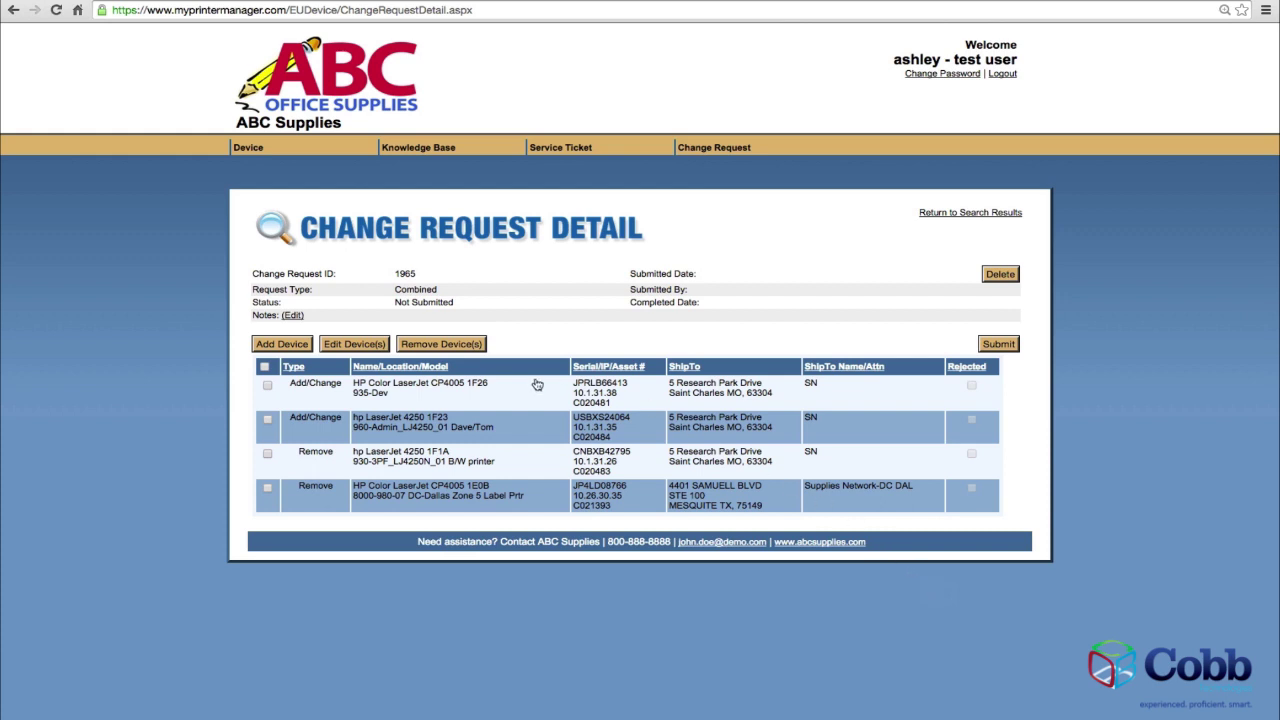
Edit the CP4005 1F26 device in request 1965, changing its change type and saving.
click(267, 386)
click(352, 347)
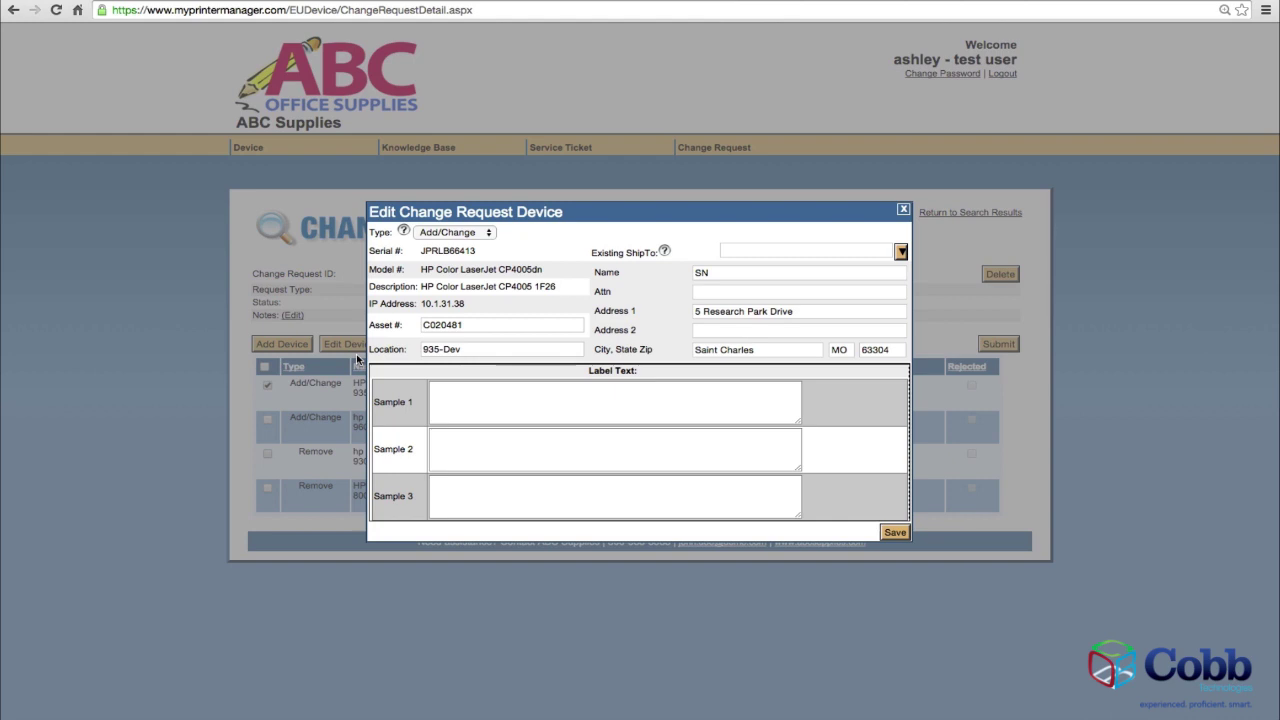
click(491, 236)
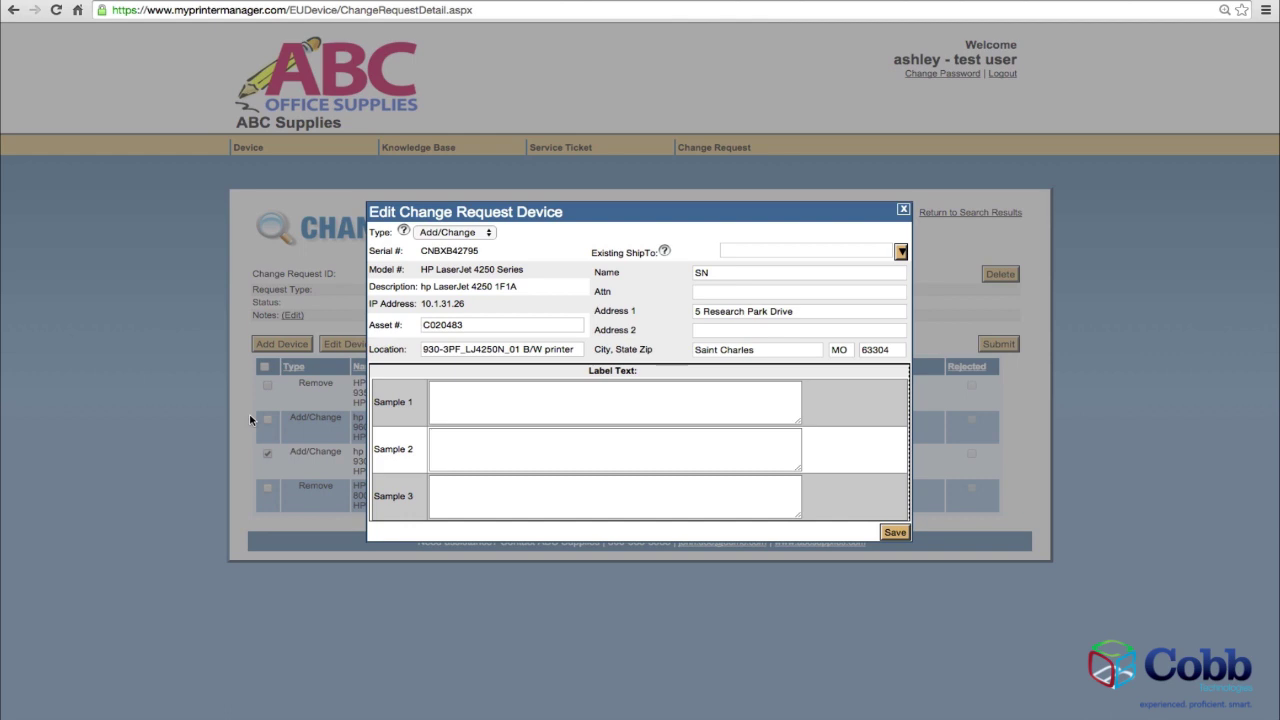
click(889, 532)
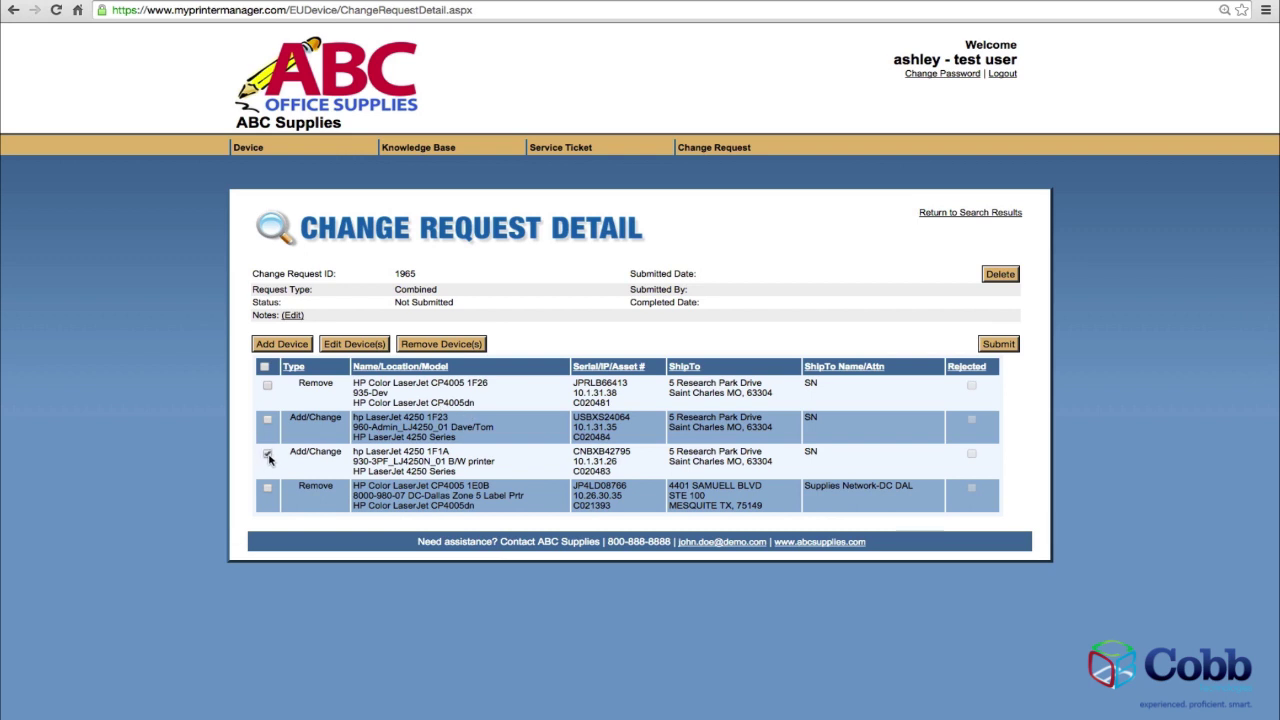
Remove the 4250 1F1A printer, save the note 'note', and submit request 1965.
click(427, 344)
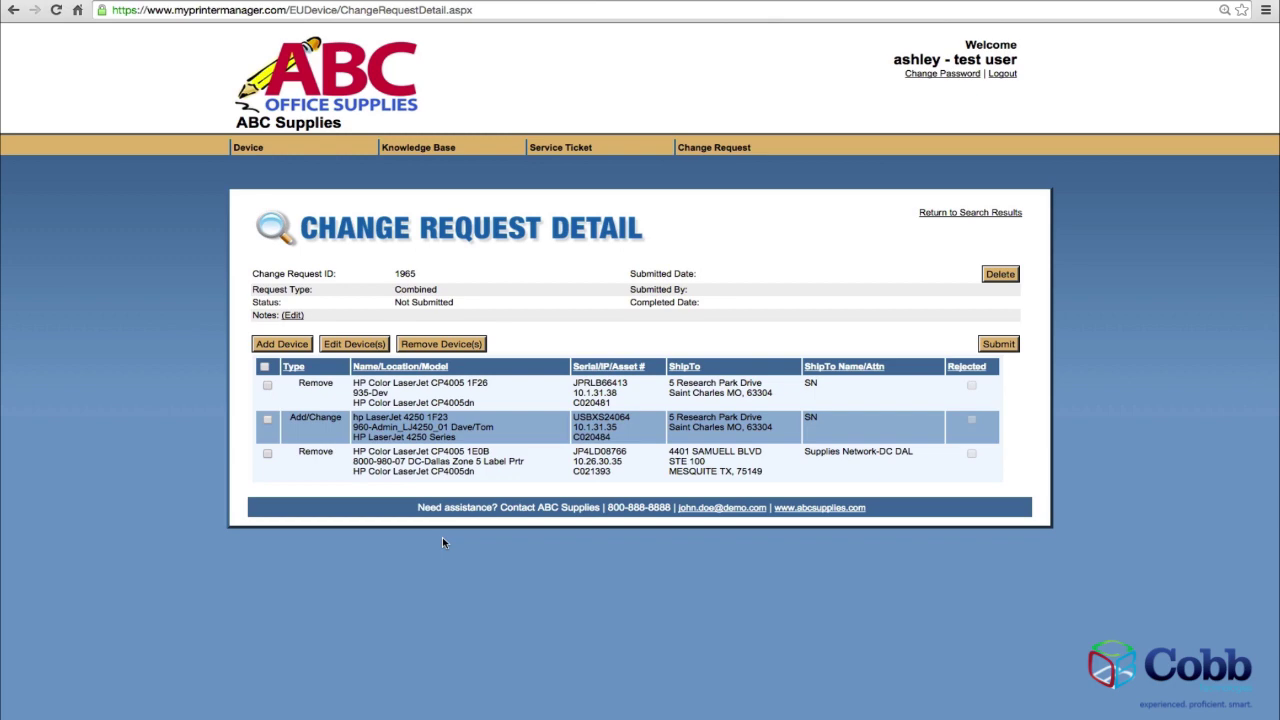
click(292, 316)
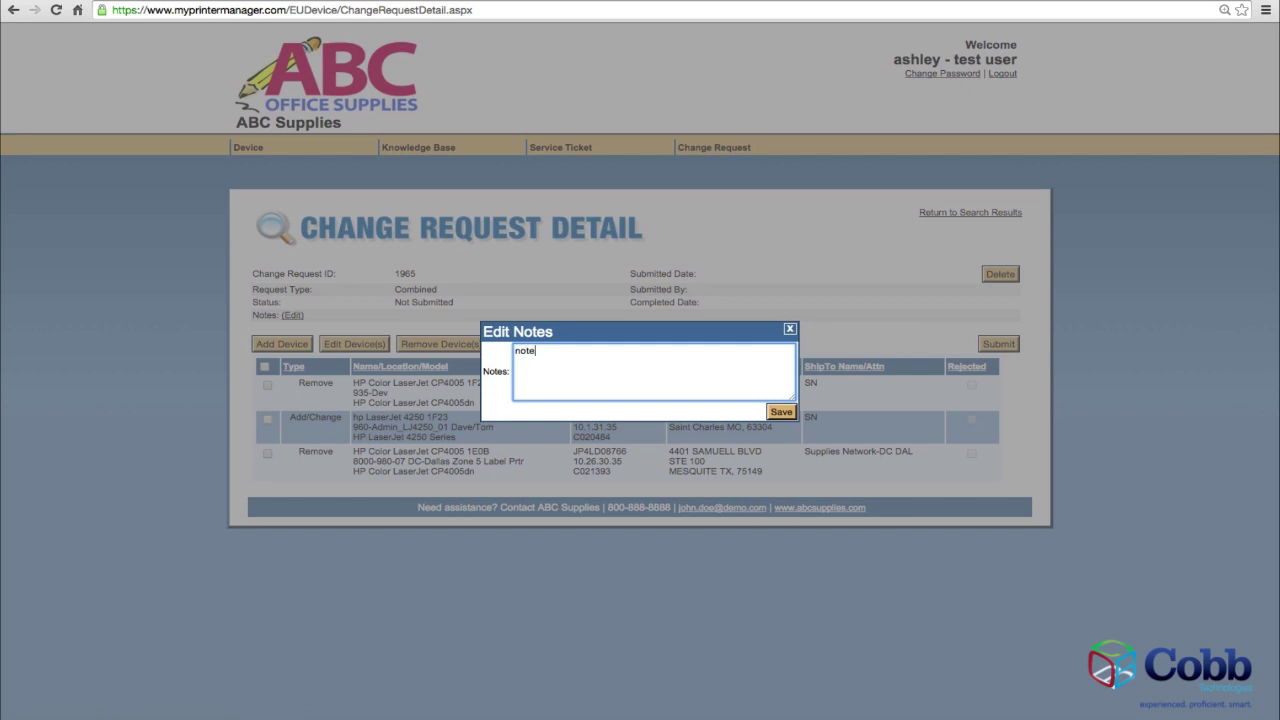
click(780, 412)
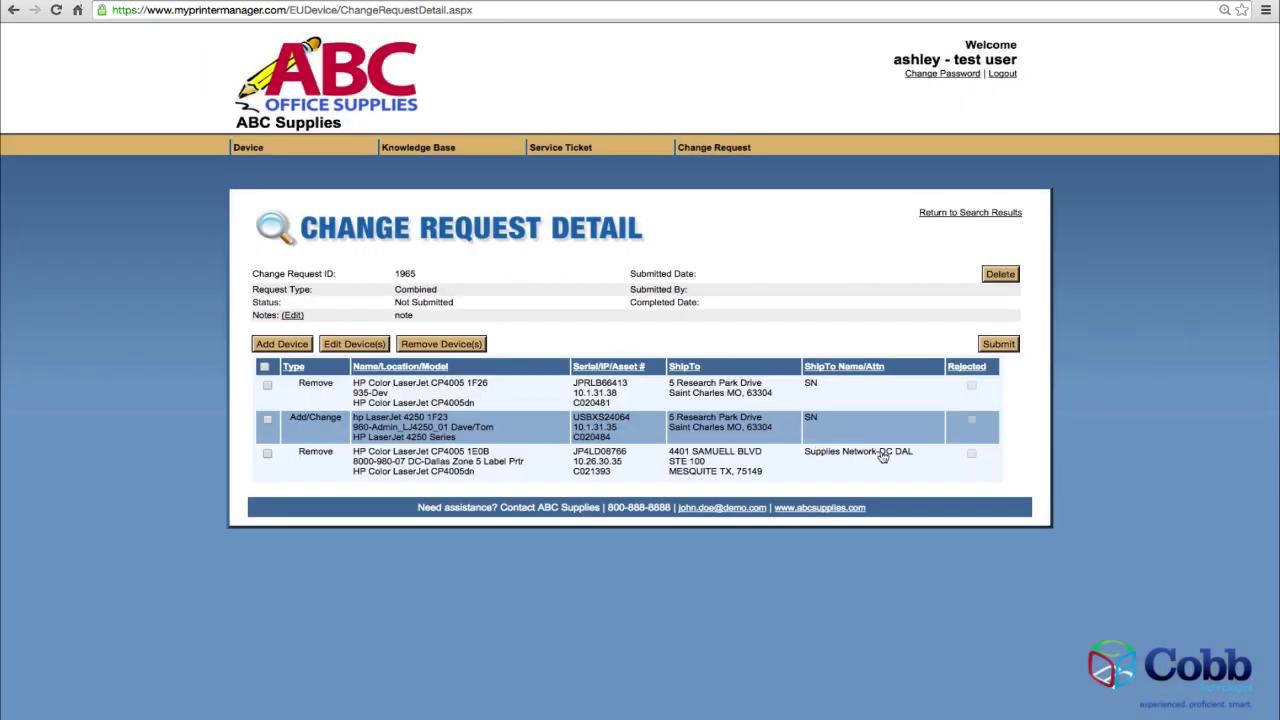
click(1000, 346)
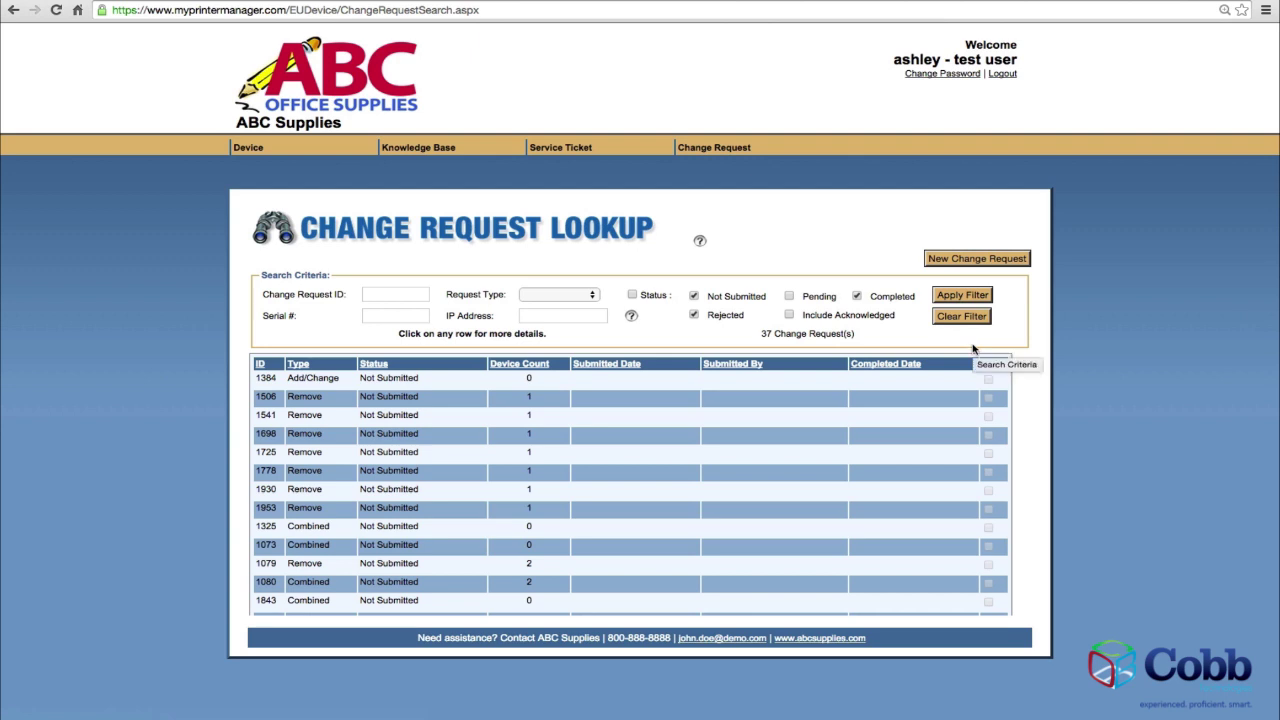
Filter the change request lookup to show only Pending requests.
click(857, 296)
click(699, 297)
click(697, 316)
click(789, 297)
click(943, 300)
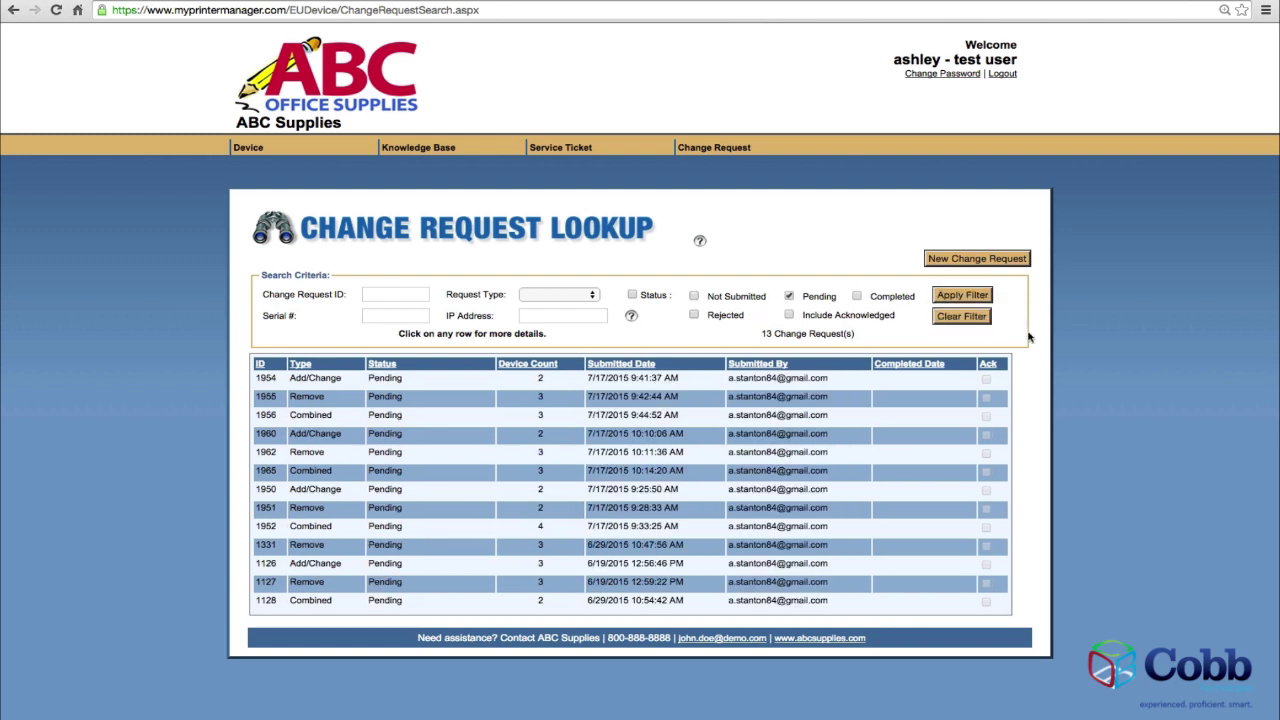
Filter to Completed and Rejected requests and acknowledge rejected request 1078.
click(790, 297)
click(856, 296)
click(940, 299)
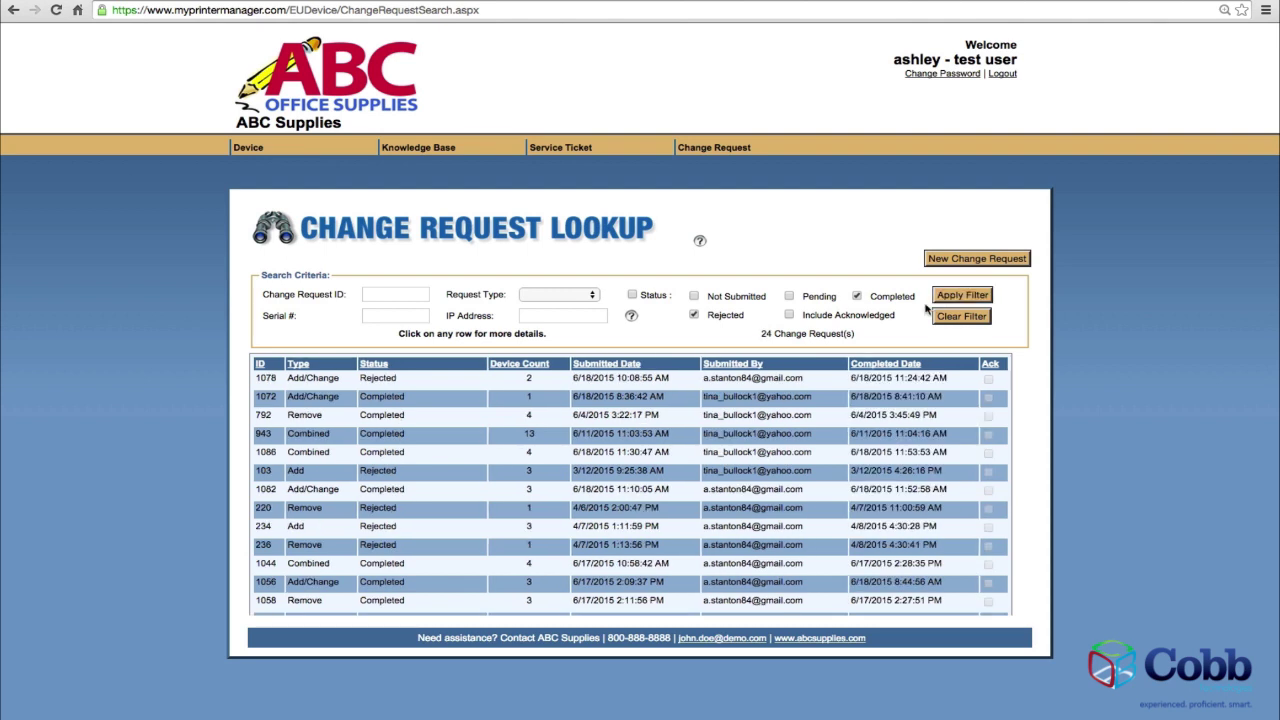
click(816, 381)
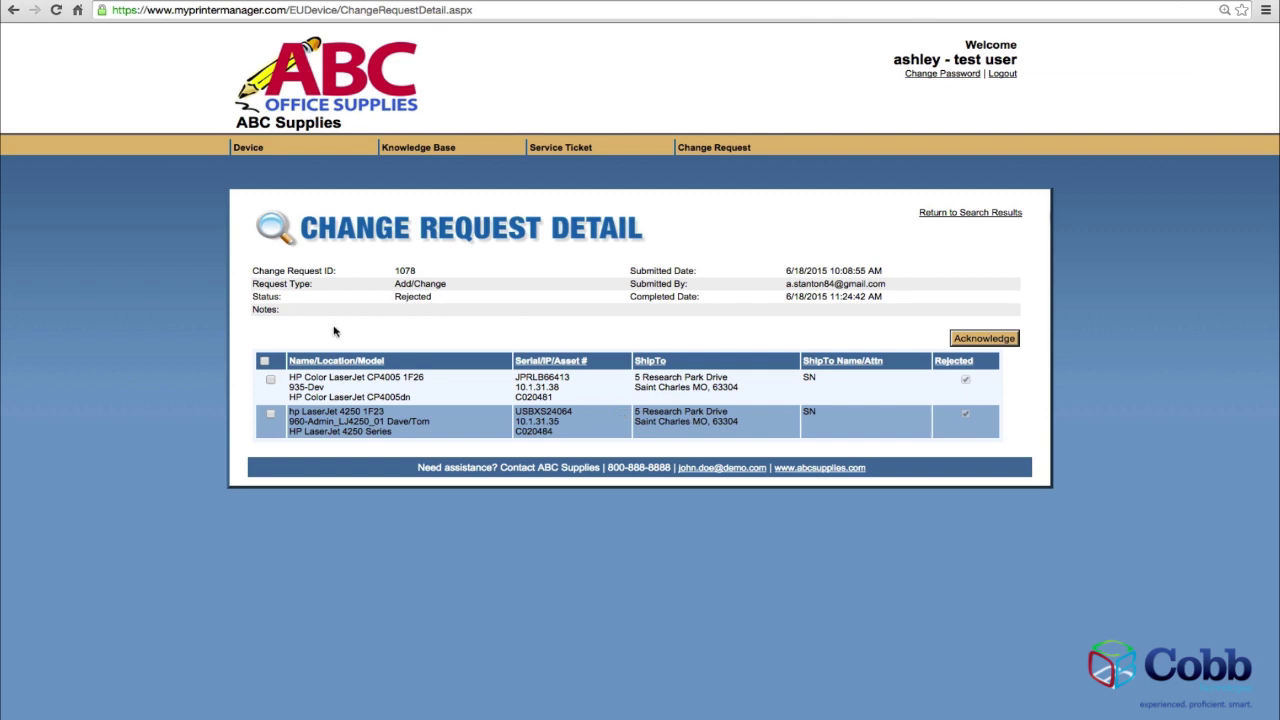
click(270, 380)
click(962, 340)
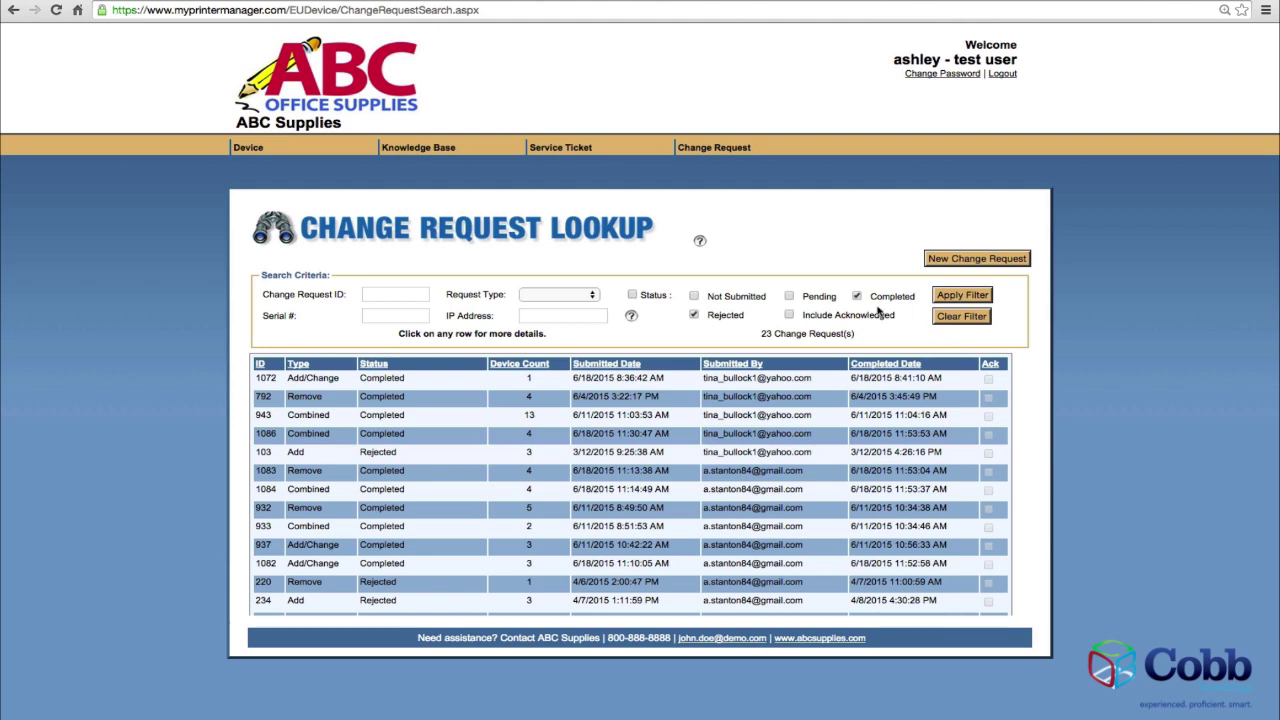
click(857, 300)
Clear the Rejected status filter and scroll down the 98-device Device Lookup list.
click(695, 315)
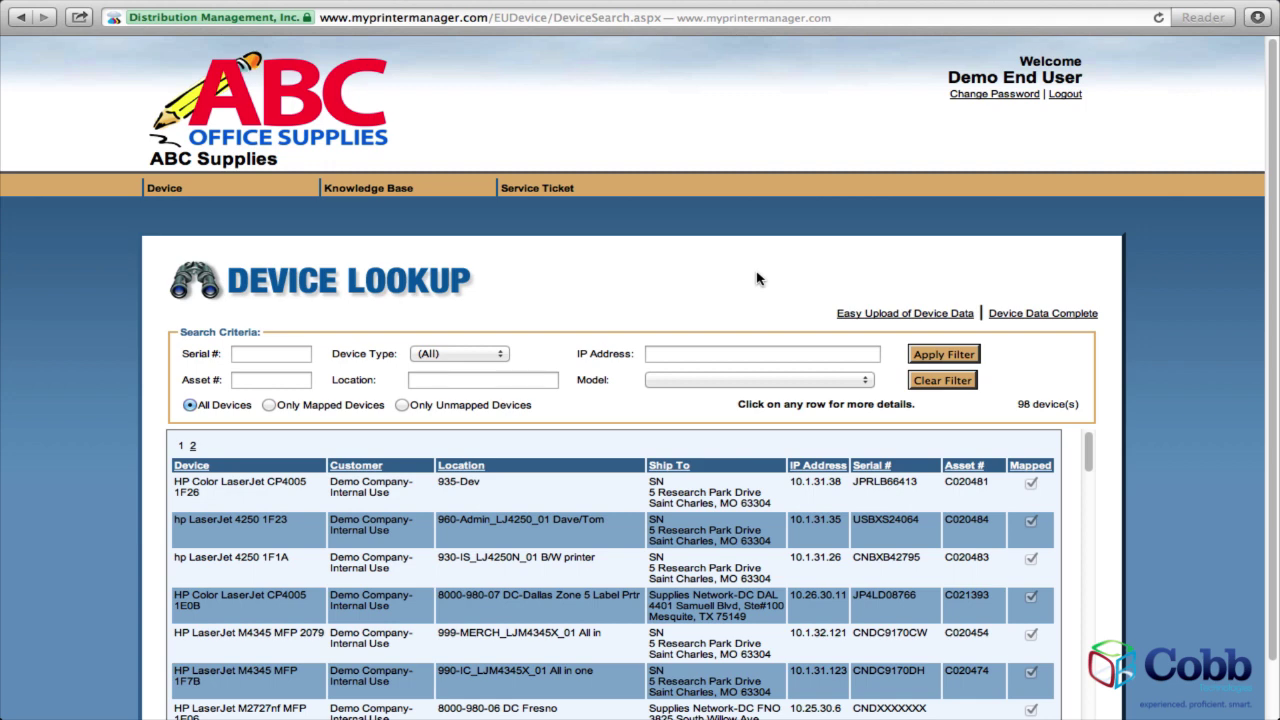
scroll(757, 279, down, 2)
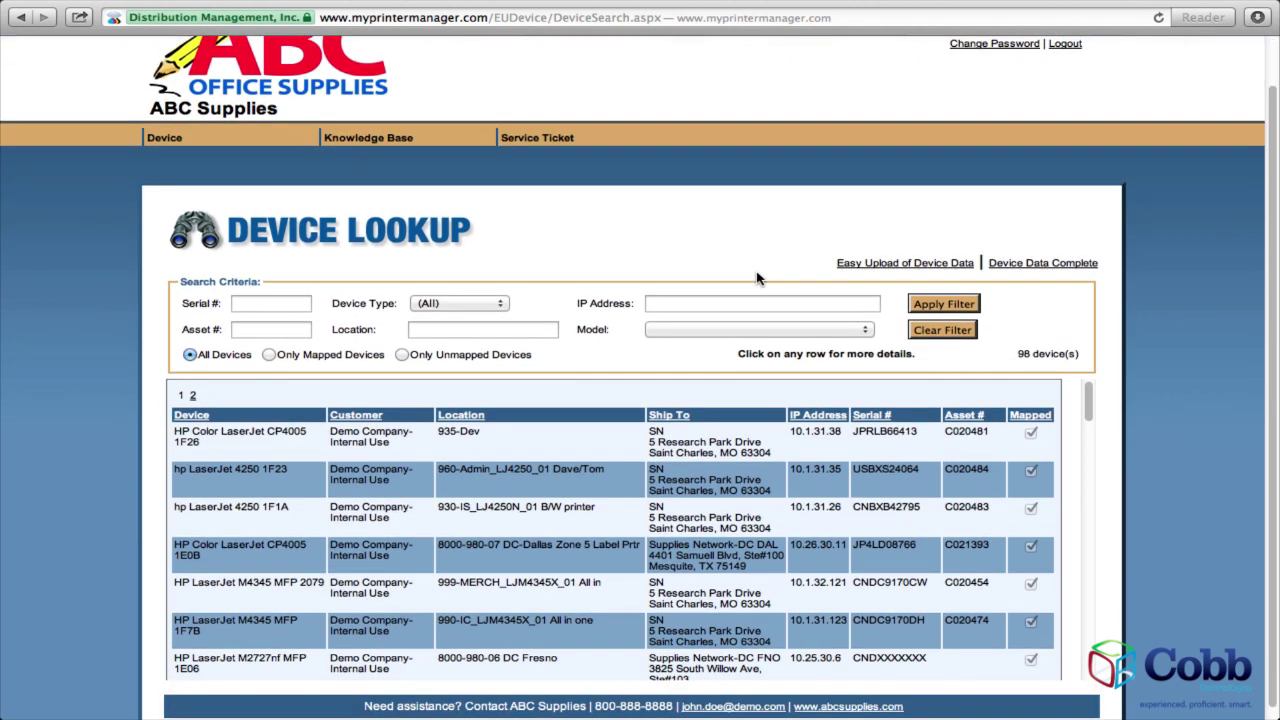